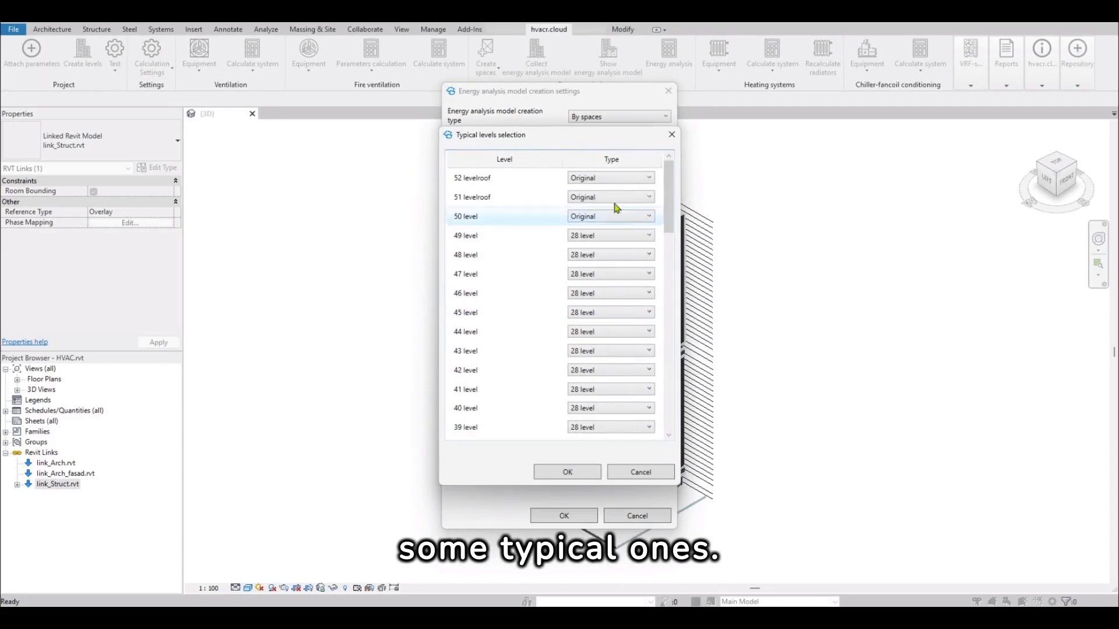
Step: Review the typical level assignments through 01 level, then accept them together with the energy analysis model creation settings
{"action": "scroll", "coordinate": [608, 304], "scroll_direction": "down", "scroll_amount": 5}
{"action": "scroll", "coordinate": [609, 306], "scroll_direction": "down", "scroll_amount": 6}
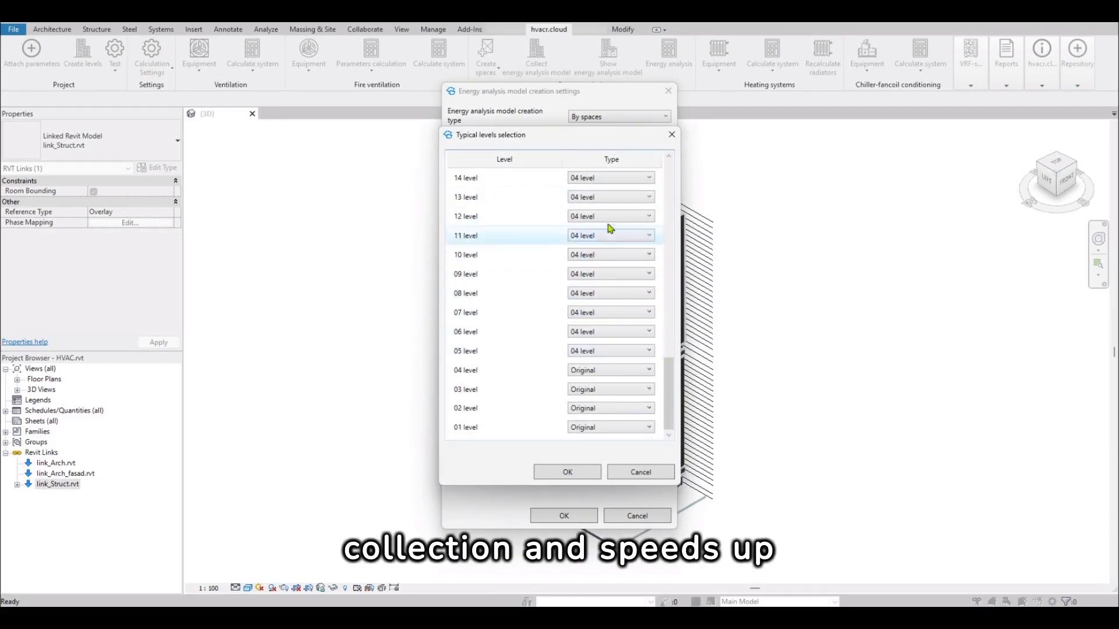
{"action": "left_click", "coordinate": [580, 474]}
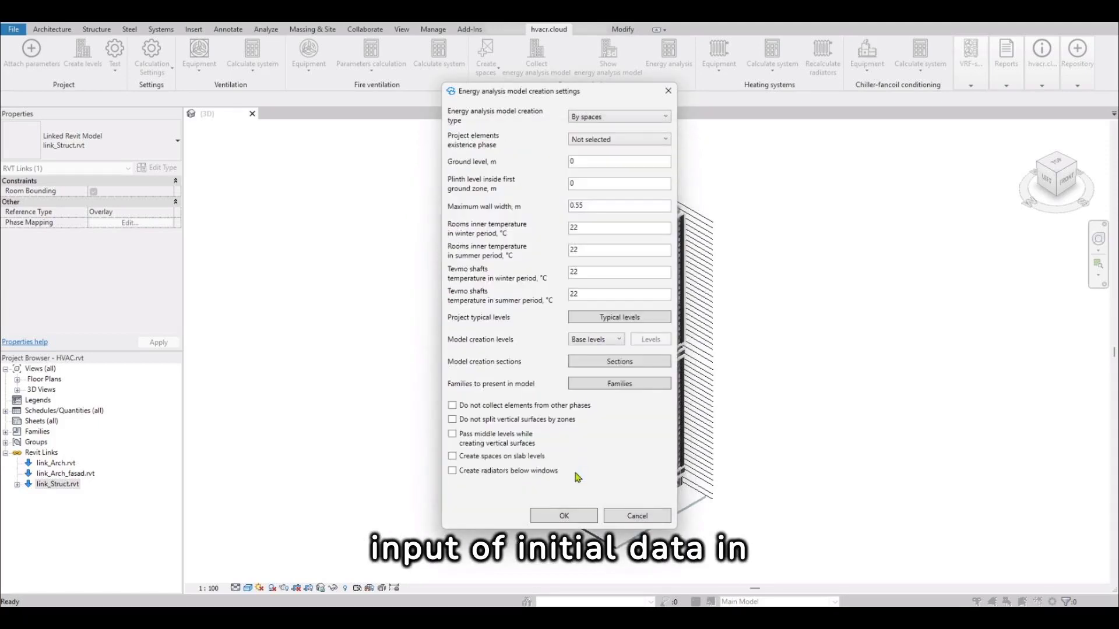
{"action": "left_click", "coordinate": [563, 515]}
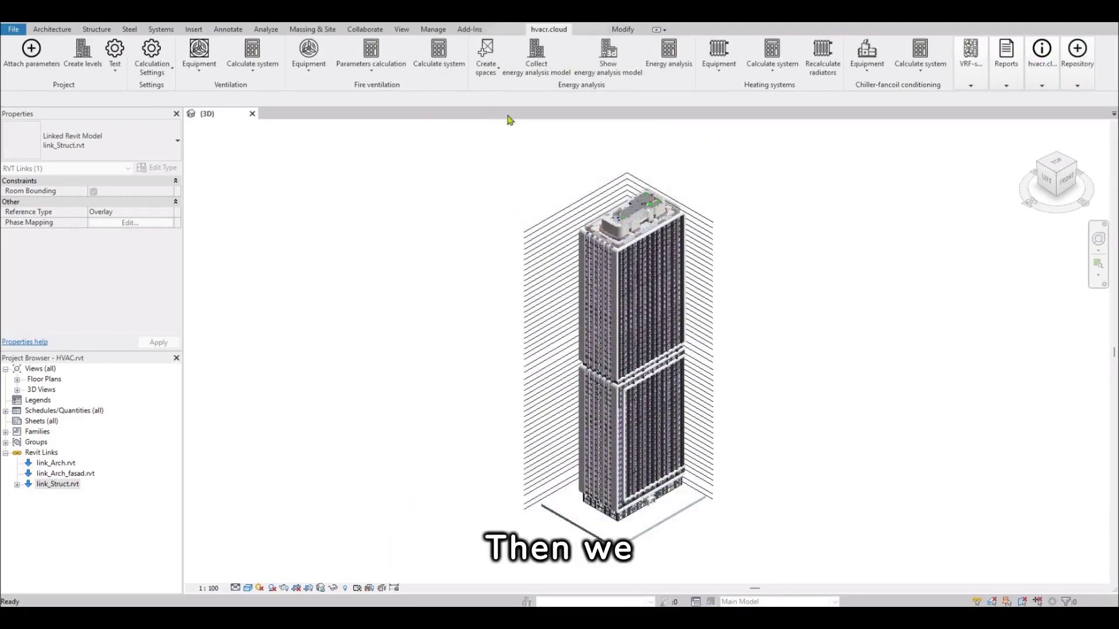
Step: Create the energy analysis spaces by rooms
{"action": "left_click", "coordinate": [501, 70]}
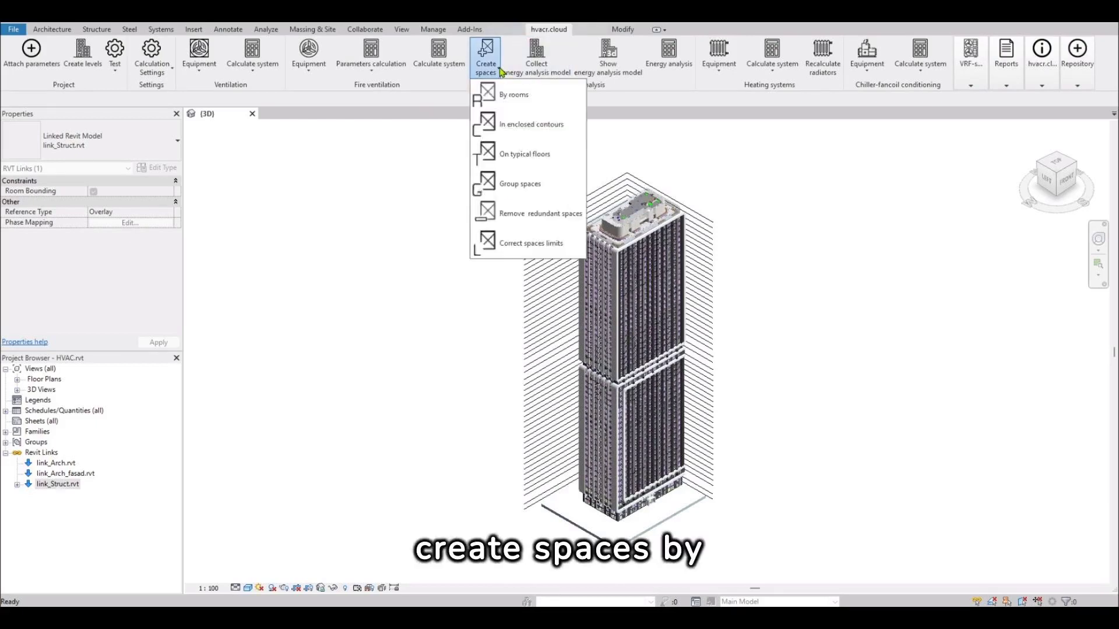
{"action": "left_click", "coordinate": [505, 104]}
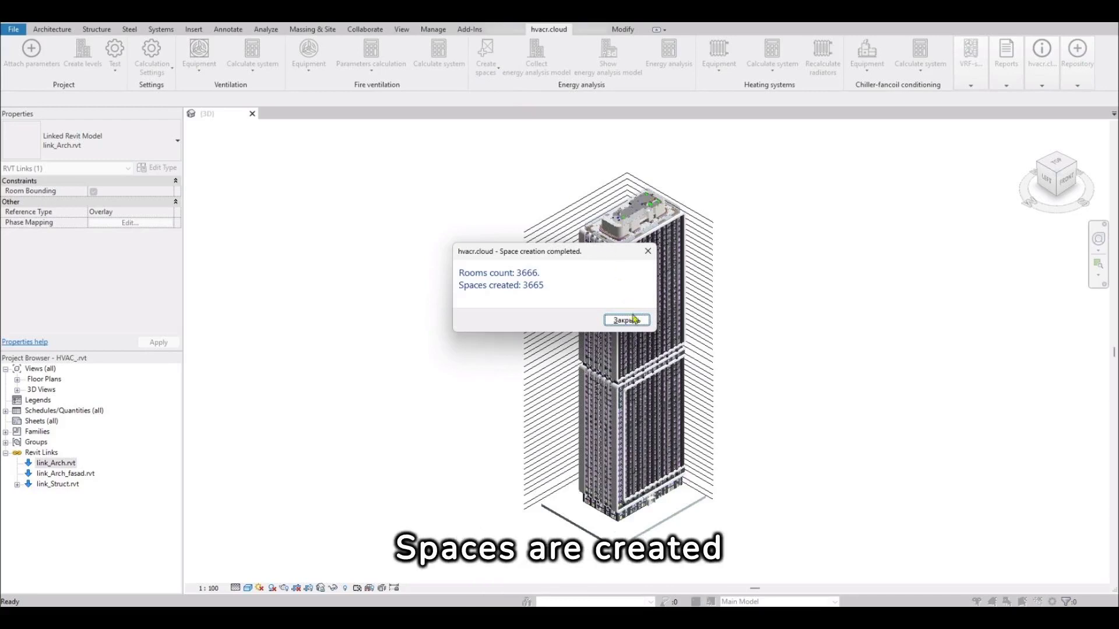
{"action": "left_click", "coordinate": [630, 320]}
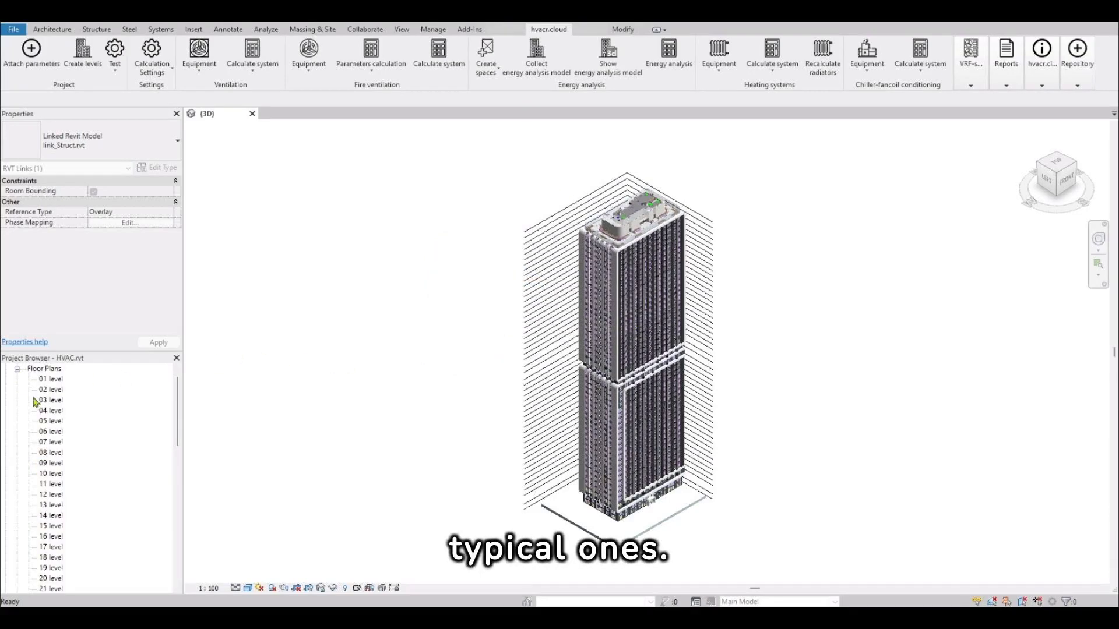
Step: Open the 04 level floor plan and examine the HCP parameters of a room space along the building's west facade
{"action": "double_click", "coordinate": [50, 410]}
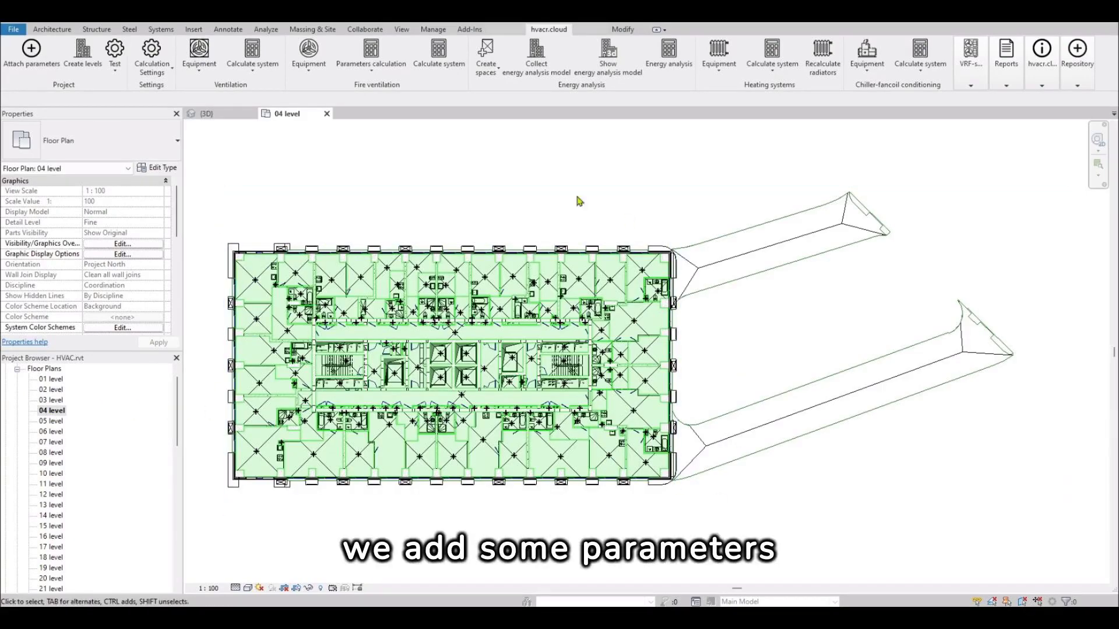
{"action": "left_click", "coordinate": [250, 322]}
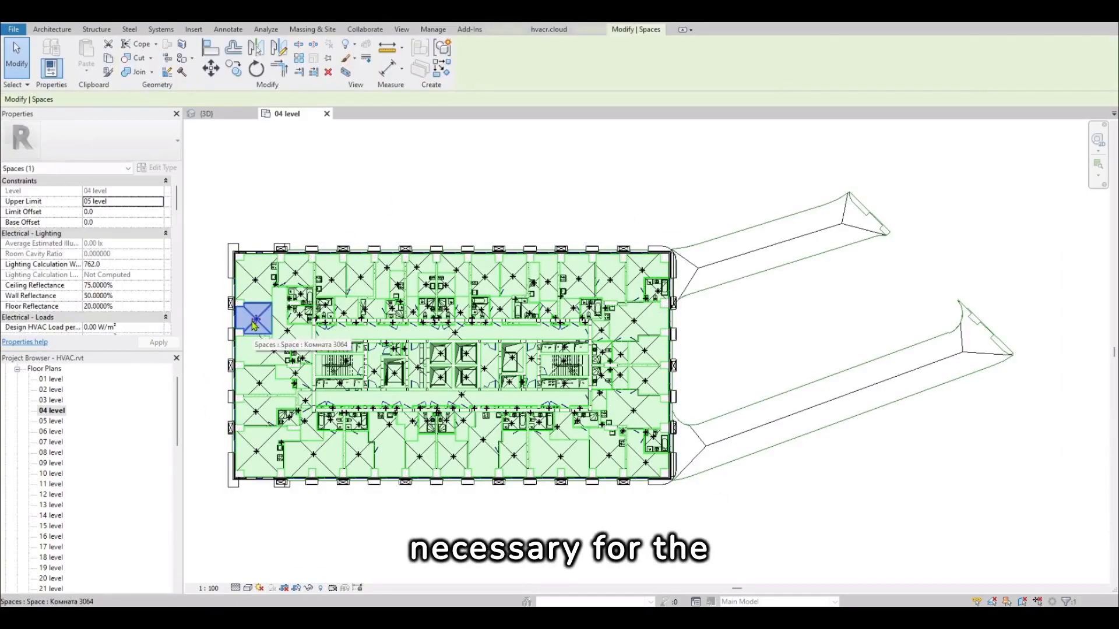
{"action": "scroll", "coordinate": [109, 245], "scroll_direction": "down", "scroll_amount": 3}
{"action": "scroll", "coordinate": [109, 245], "scroll_direction": "down", "scroll_amount": 10}
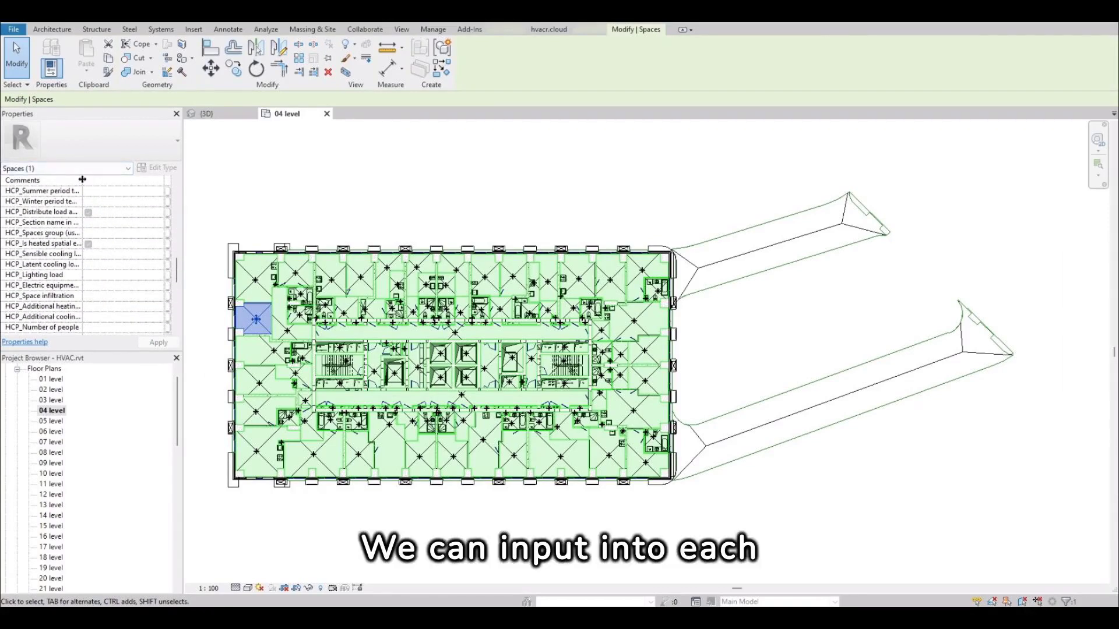
{"action": "left_click_drag", "start_coordinate": [145, 188], "coordinate": [145, 189]}
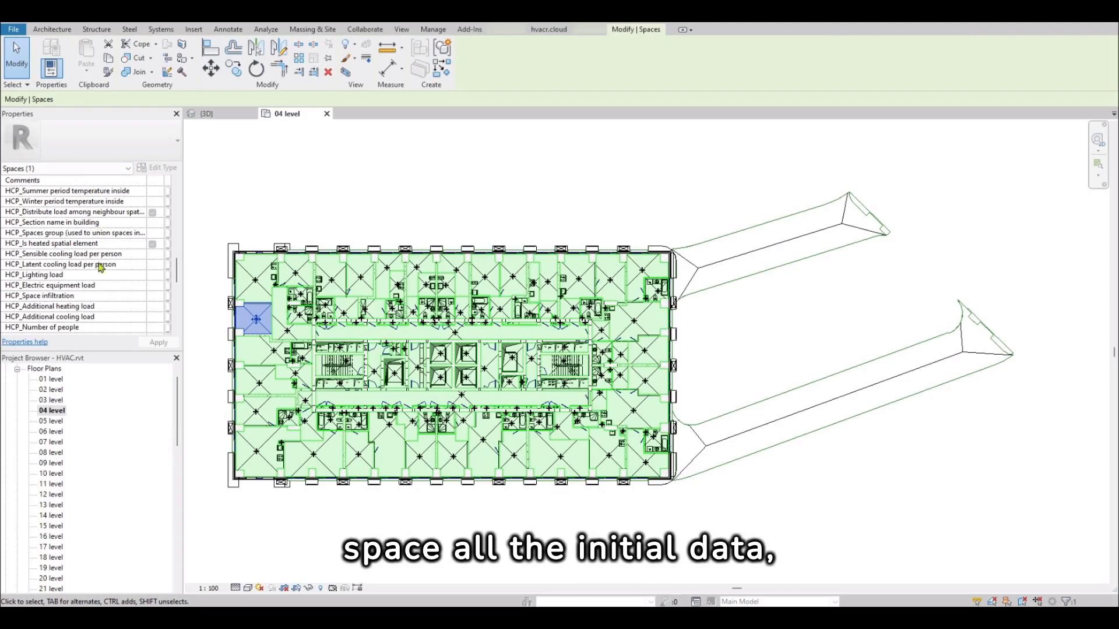
{"action": "scroll", "coordinate": [100, 301], "scroll_direction": "down", "scroll_amount": 2}
{"action": "scroll", "coordinate": [95, 286], "scroll_direction": "up", "scroll_amount": 2}
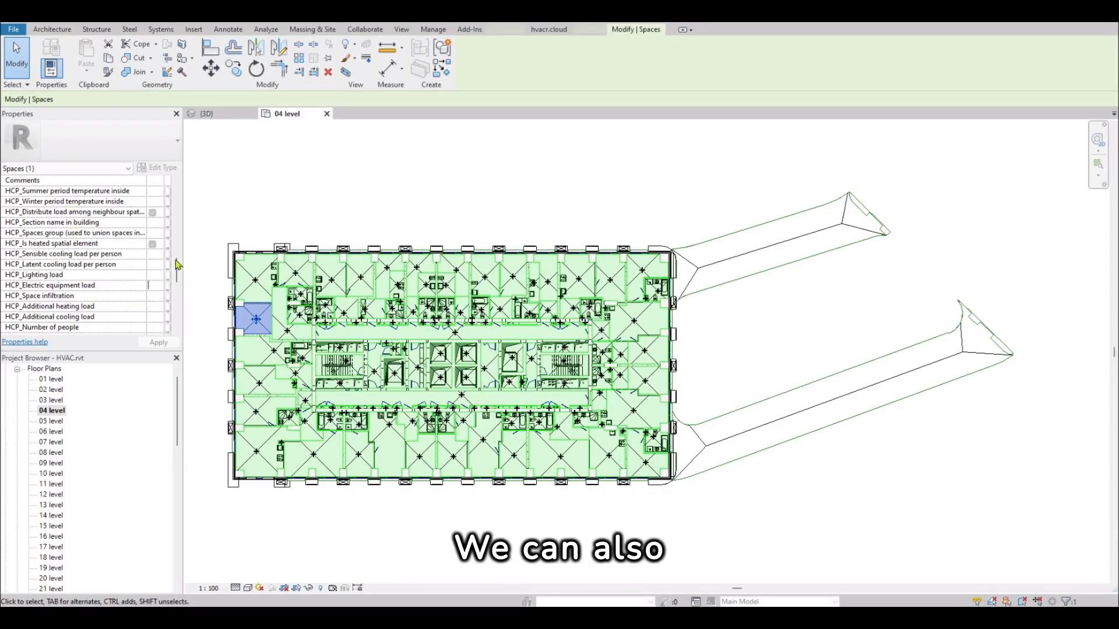
{"action": "left_click", "coordinate": [279, 179]}
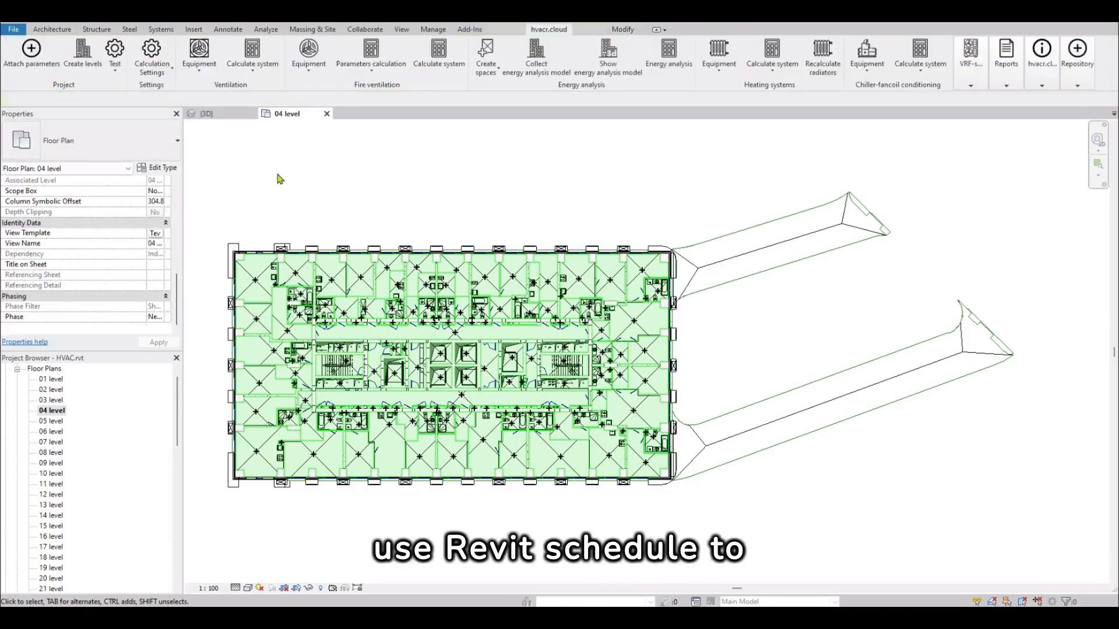
Step: Create spaces on the typical floors
{"action": "left_click", "coordinate": [494, 74]}
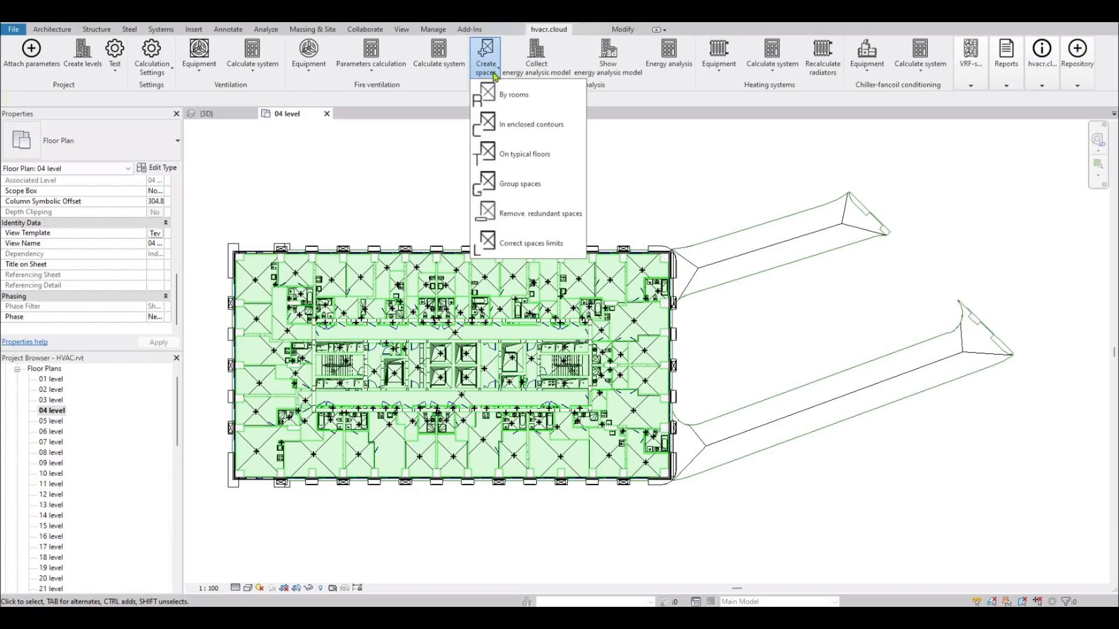
{"action": "left_click", "coordinate": [520, 166]}
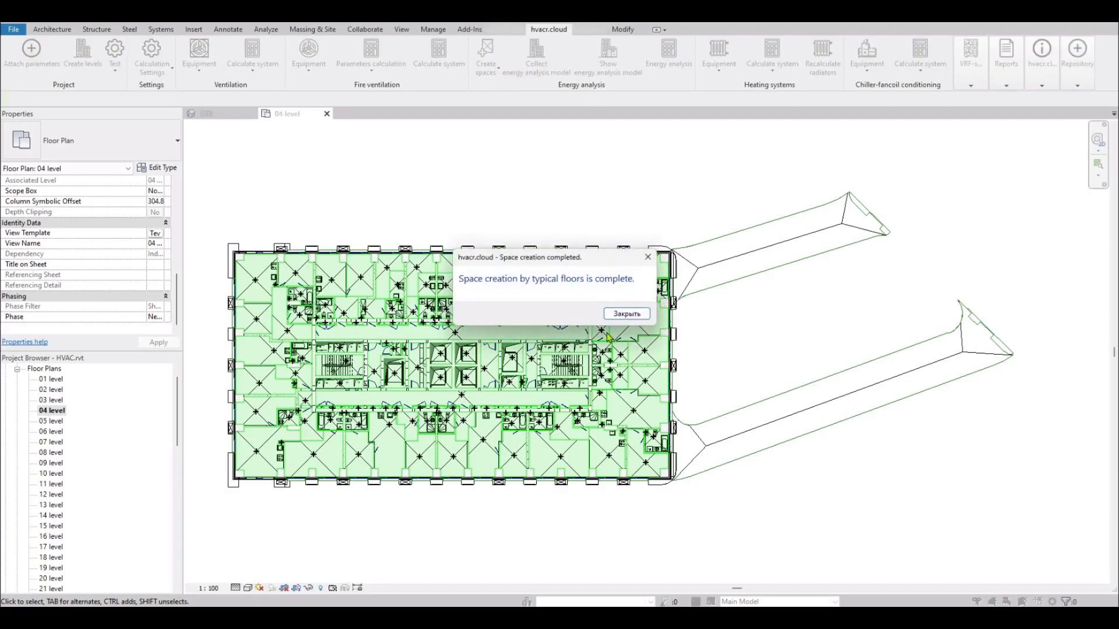
{"action": "left_click", "coordinate": [627, 314]}
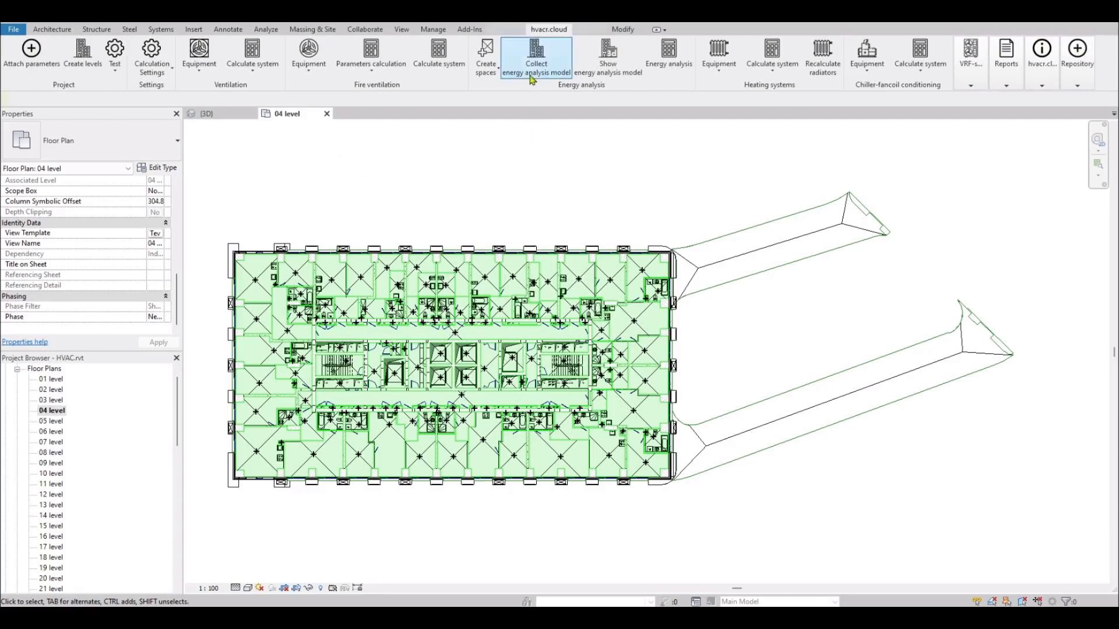
Step: Collect the energy analysis model and show it in the model viewer
{"action": "left_click", "coordinate": [535, 56]}
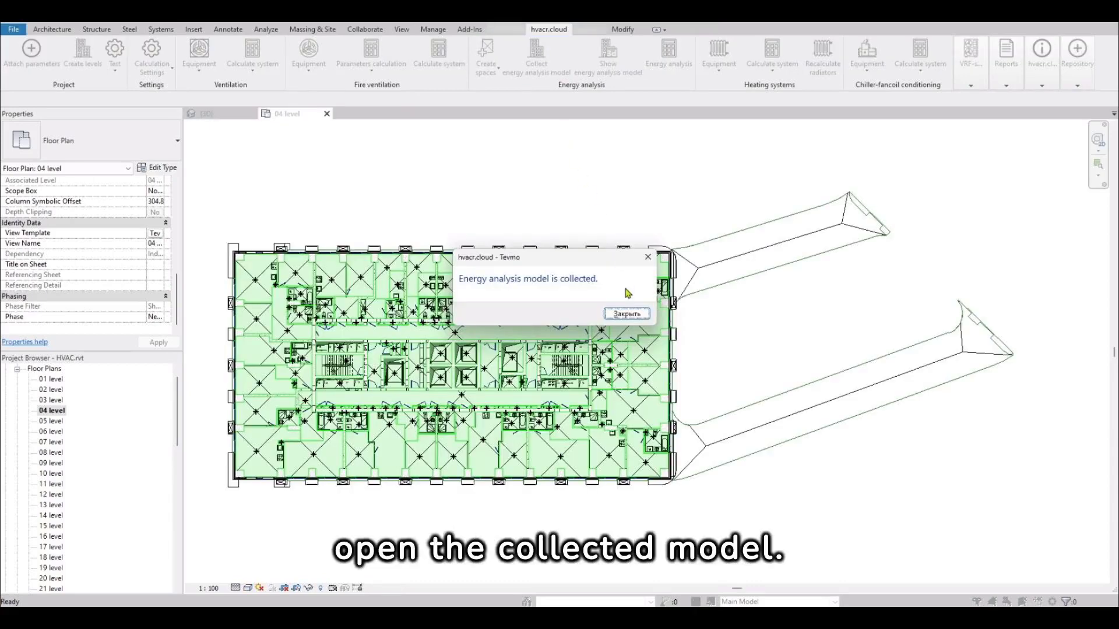
{"action": "left_click", "coordinate": [629, 313]}
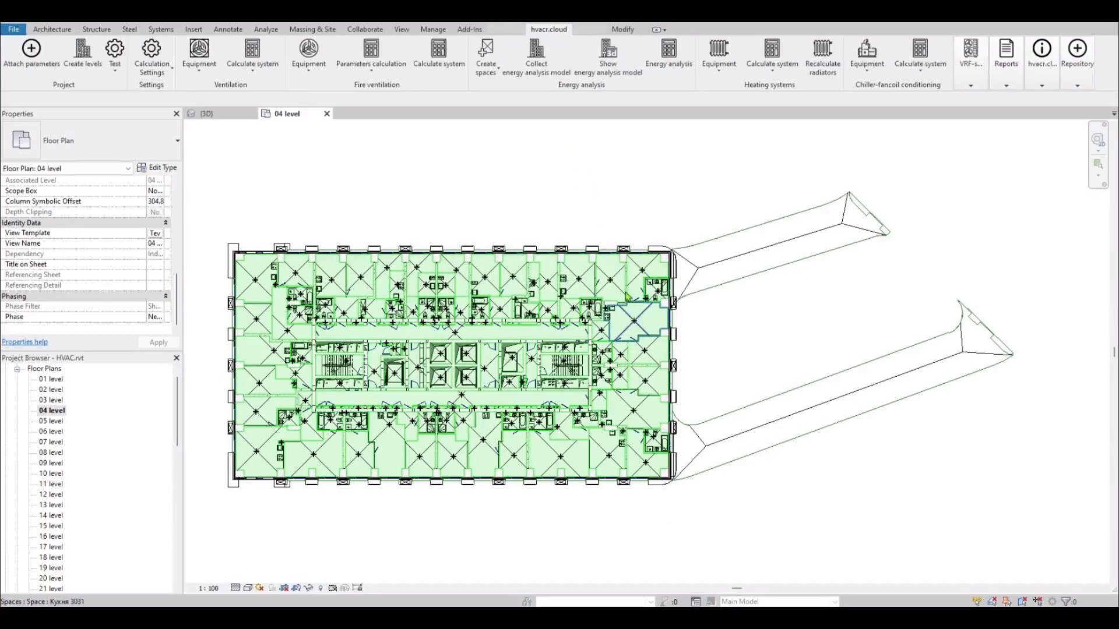
{"action": "left_click", "coordinate": [625, 54]}
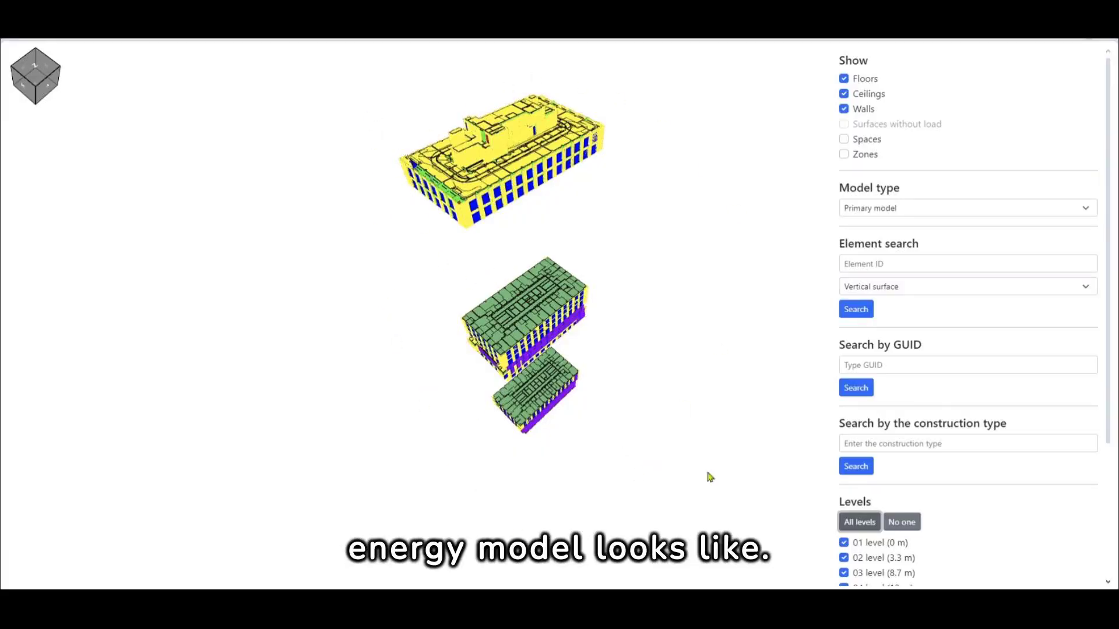
Step: Examine the colour-coded energy model from several sides and check the data of a facade window near the building corner
{"action": "left_click_drag", "start_coordinate": [592, 466], "coordinate": [698, 258]}
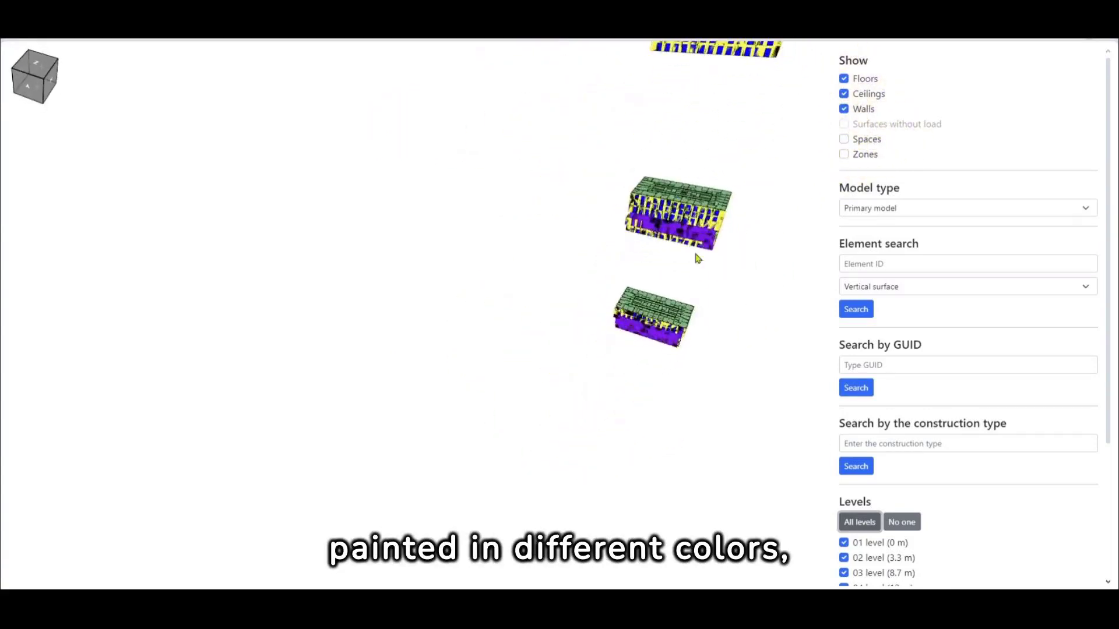
{"action": "right_click_drag", "start_coordinate": [696, 254], "coordinate": [605, 373]}
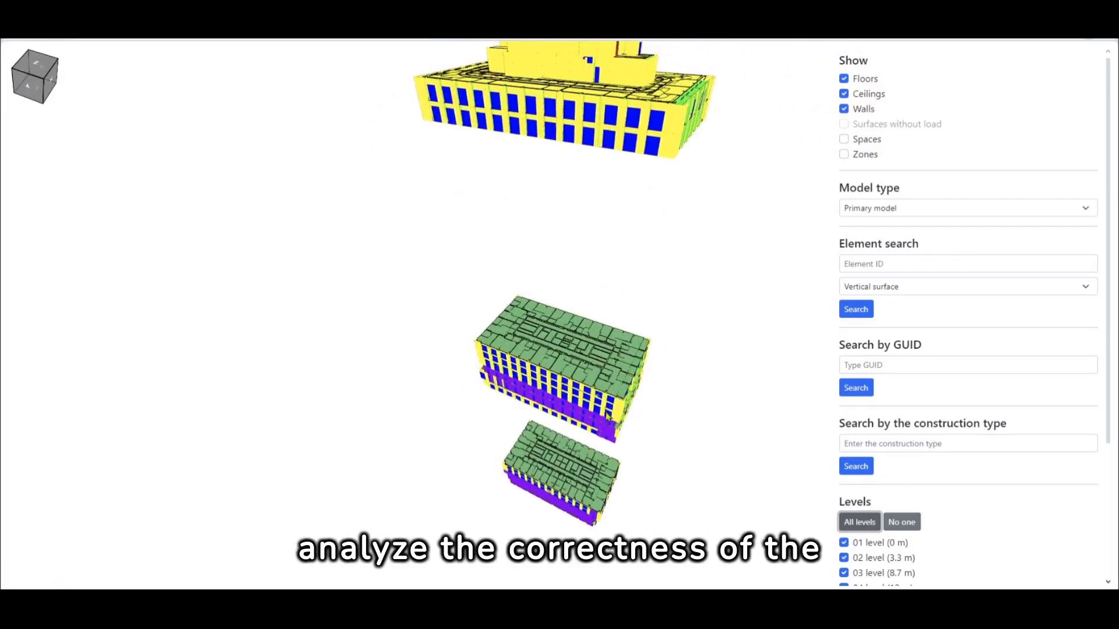
{"action": "left_click", "coordinate": [609, 415]}
{"action": "scroll", "coordinate": [44, 521], "scroll_direction": "down", "scroll_amount": 1}
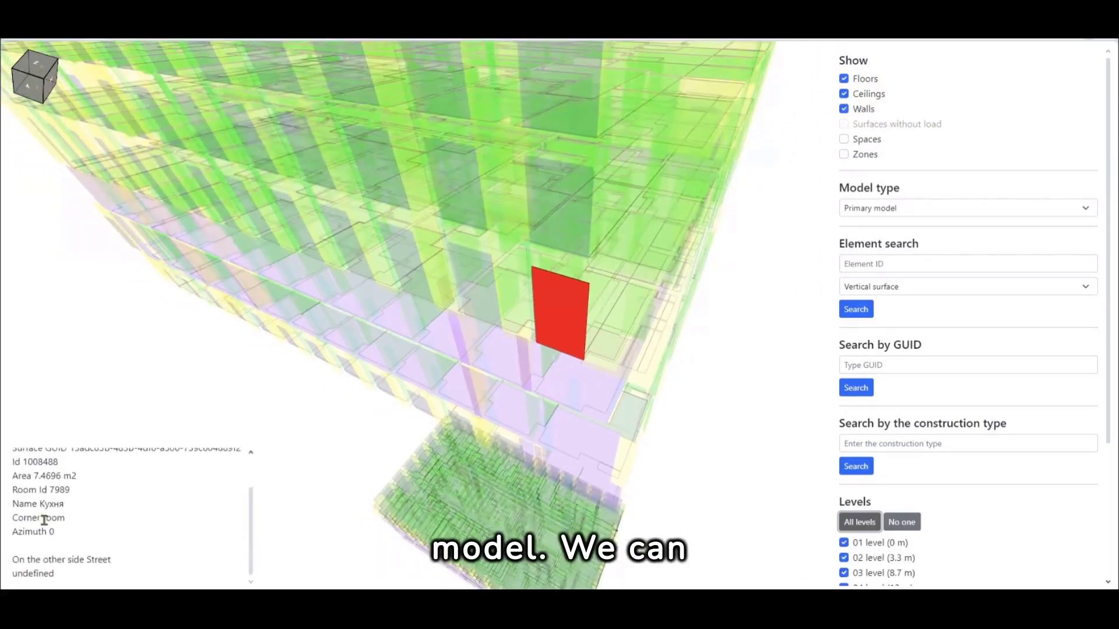
{"action": "left_click", "coordinate": [317, 425]}
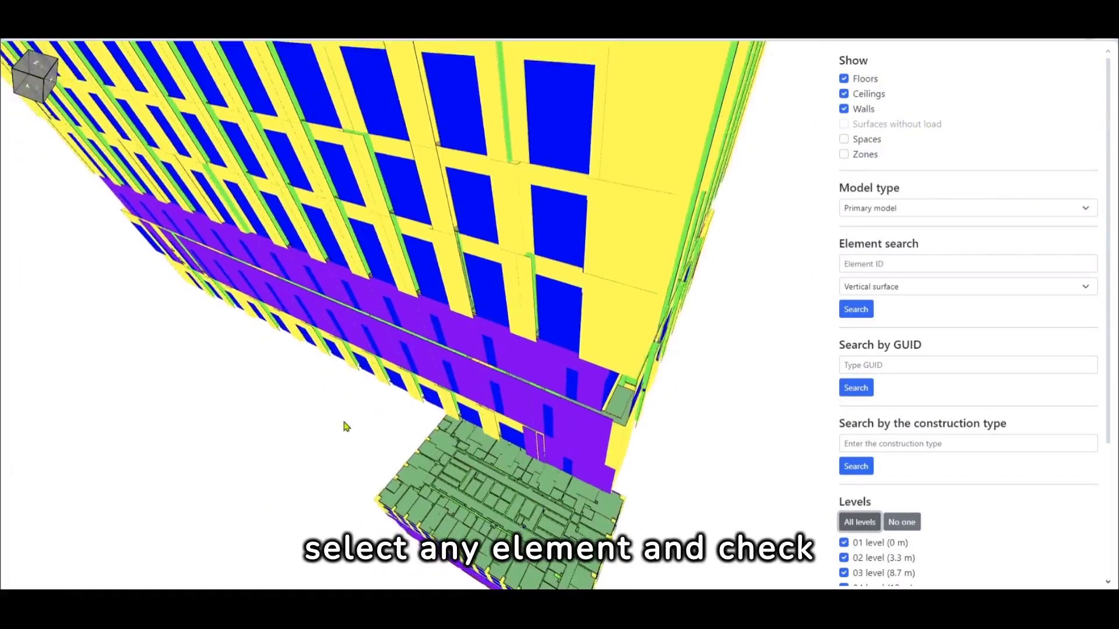
{"action": "scroll", "coordinate": [343, 422], "scroll_direction": "down", "scroll_amount": 8}
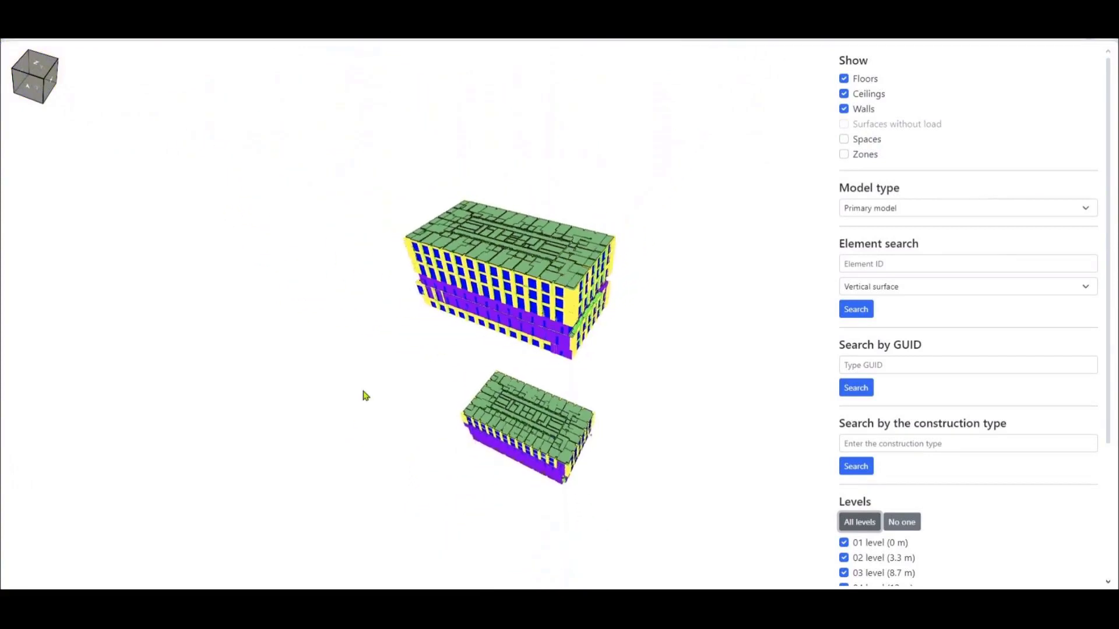
{"action": "left_click_drag", "start_coordinate": [422, 295], "coordinate": [492, 344]}
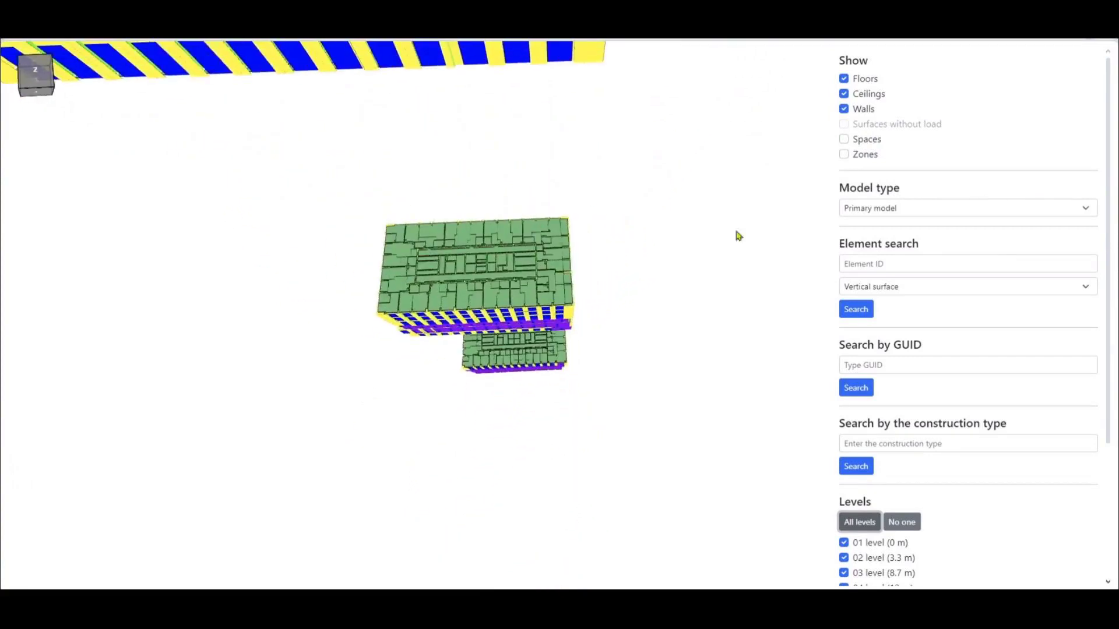
Step: Inspect the floors without walls and ceilings, then the walls without floors, and turn the ceilings back on
{"action": "left_click", "coordinate": [844, 108]}
{"action": "mouse_move", "coordinate": [670, 233]}
{"action": "left_mouse_down"}
{"action": "mouse_move", "coordinate": [580, 295]}
{"action": "mouse_move", "coordinate": [540, 242]}
{"action": "mouse_move", "coordinate": [613, 217]}
{"action": "mouse_move", "coordinate": [682, 219]}
{"action": "left_mouse_up"}
{"action": "left_click", "coordinate": [845, 94]}
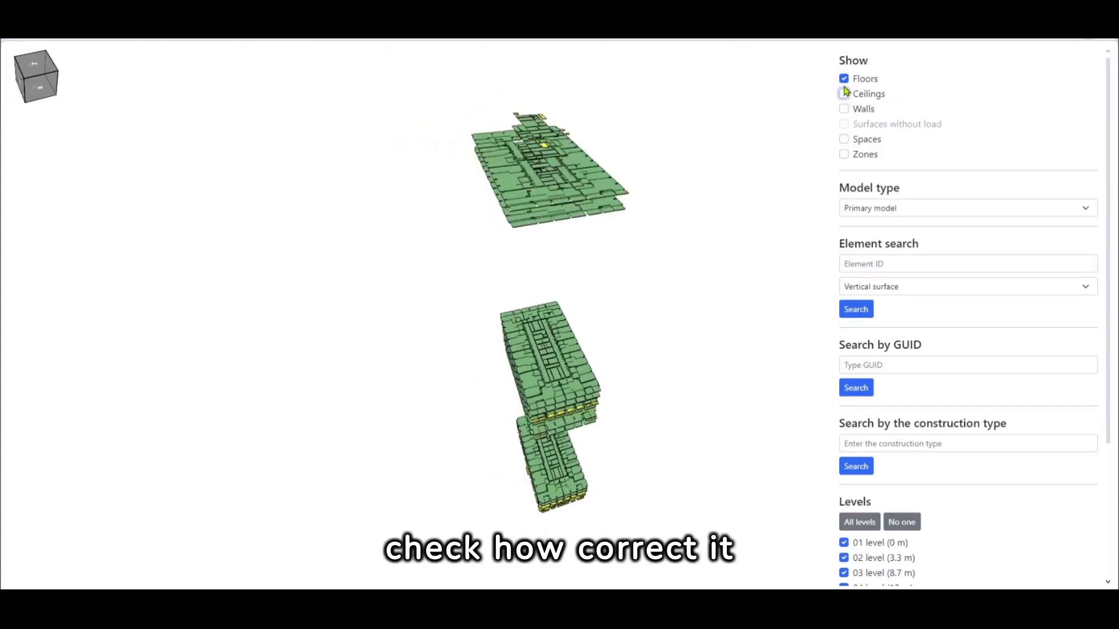
{"action": "left_click", "coordinate": [845, 109]}
{"action": "left_click", "coordinate": [844, 79]}
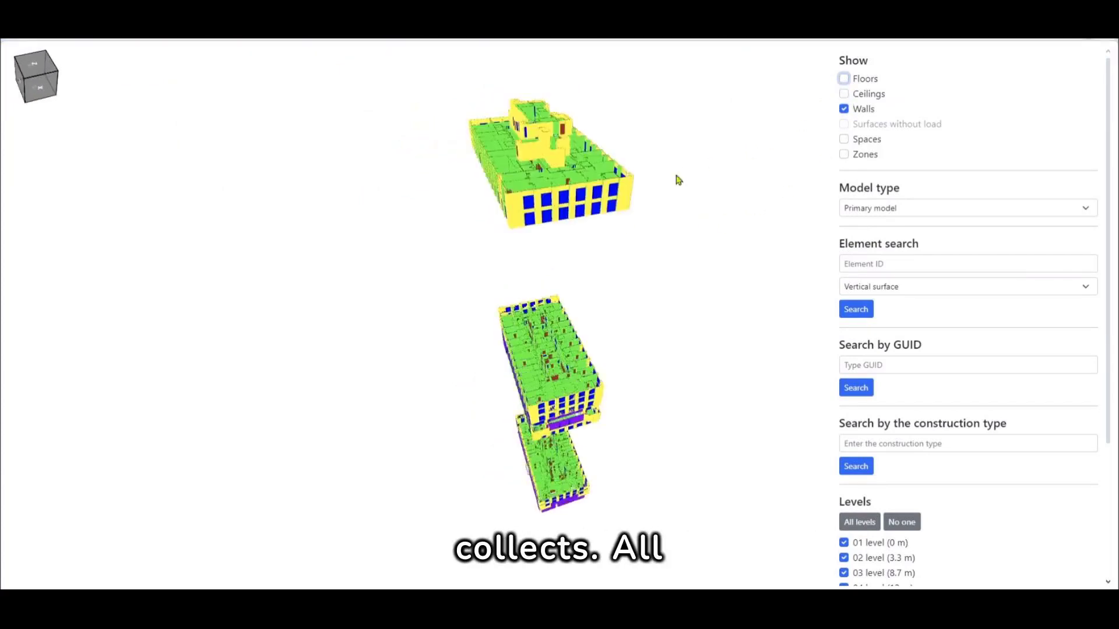
{"action": "left_click_drag", "start_coordinate": [675, 180], "coordinate": [722, 170]}
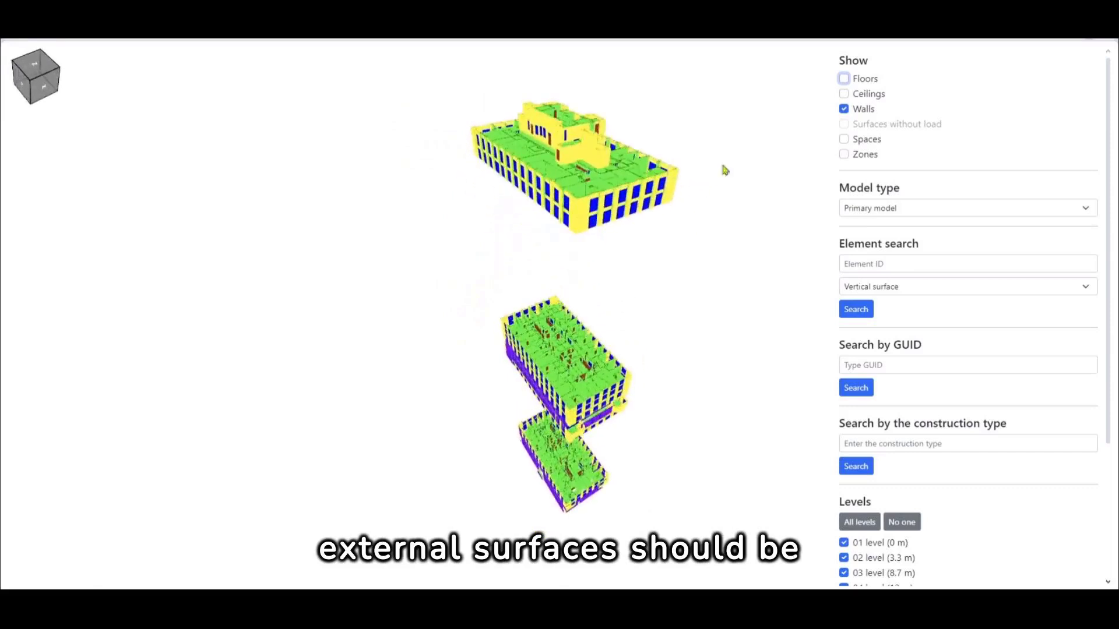
{"action": "left_click", "coordinate": [845, 94]}
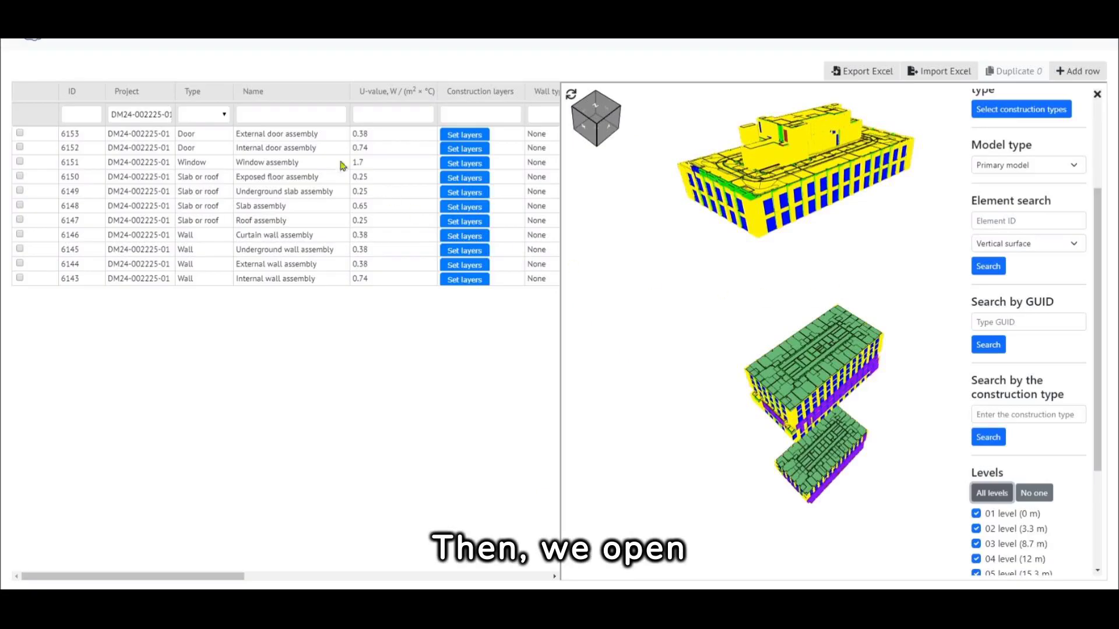
Step: Highlight the External door assembly and Window assembly elements in the construction types model and examine where they occur
{"action": "left_click", "coordinate": [302, 133]}
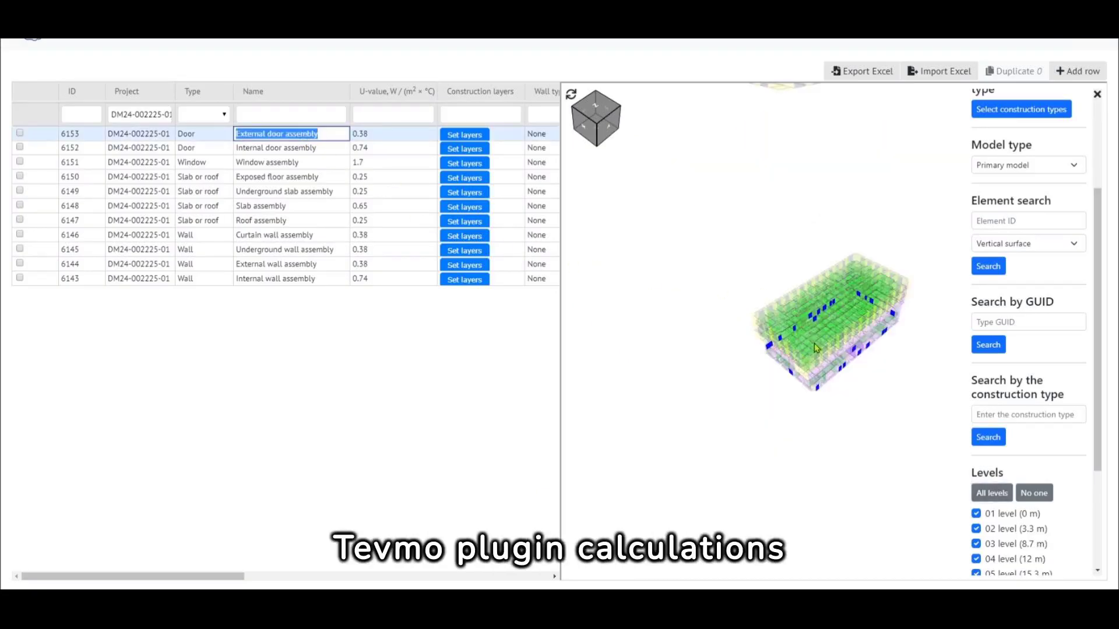
{"action": "left_click", "coordinate": [268, 162]}
{"action": "scroll", "coordinate": [815, 327], "scroll_direction": "up", "scroll_amount": 8}
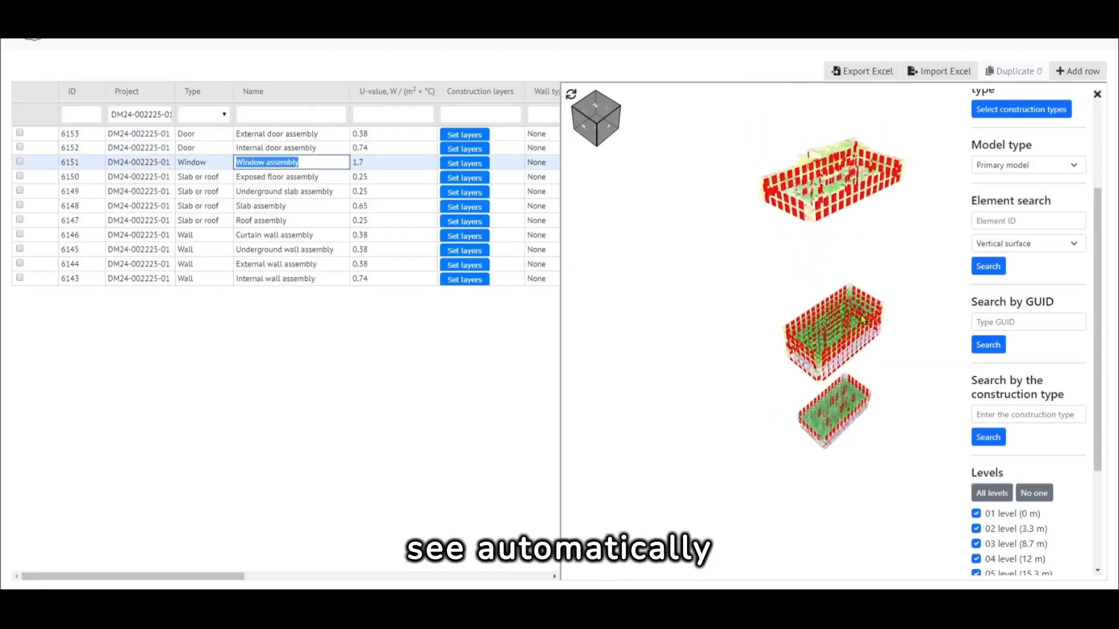
{"action": "left_click_drag", "start_coordinate": [814, 325], "coordinate": [799, 348]}
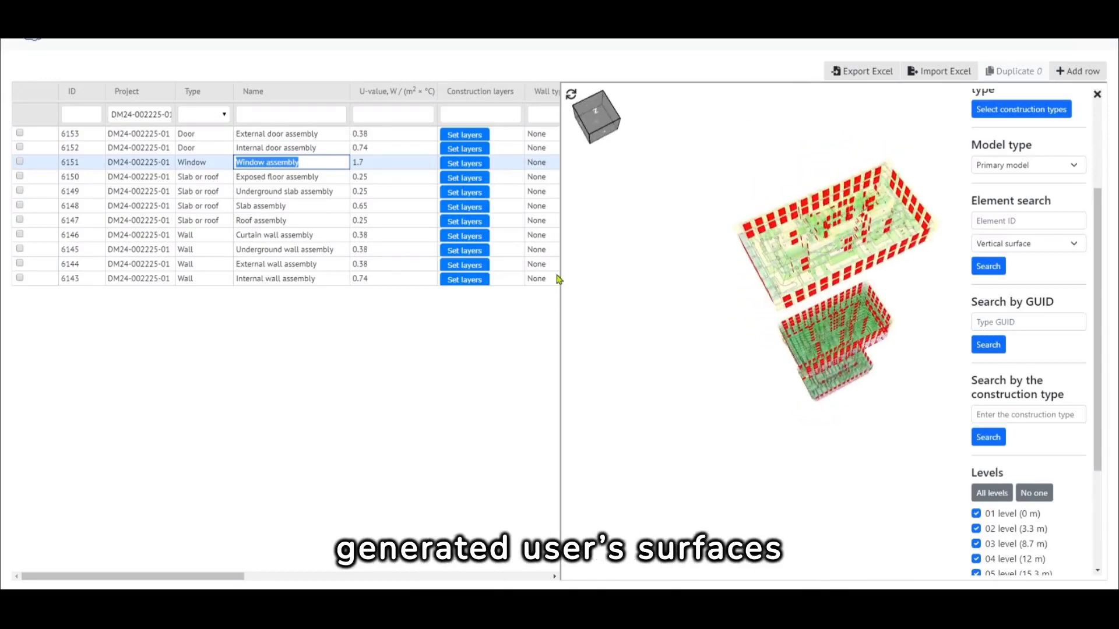
Step: Highlight the Underground slab, Slab and Roof assembly elements one after another and examine them in the model
{"action": "left_click", "coordinate": [302, 195]}
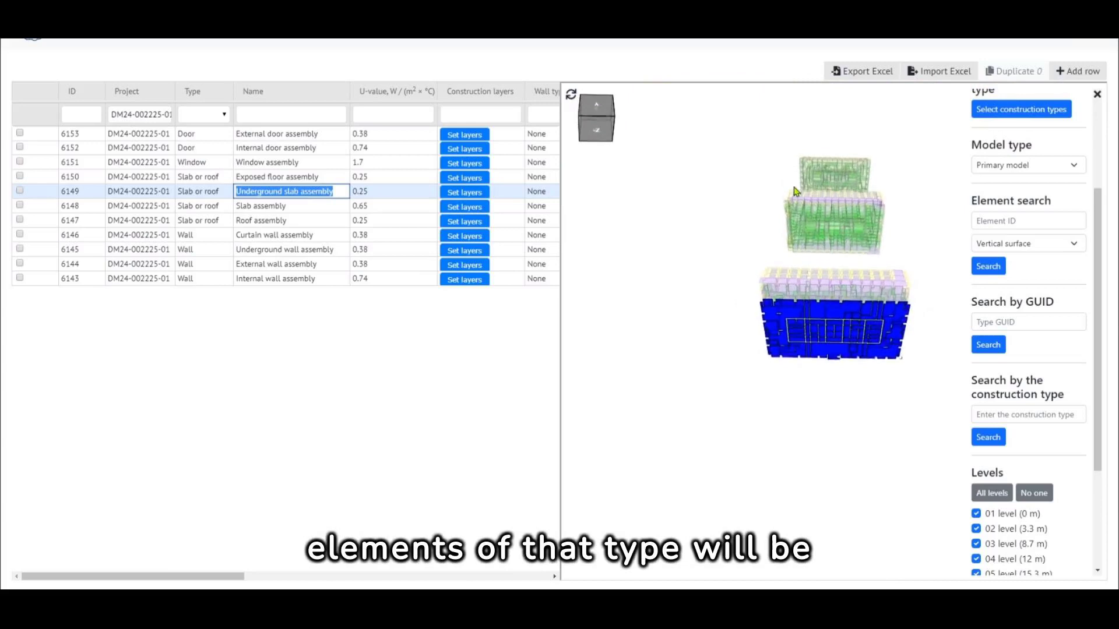
{"action": "left_click", "coordinate": [310, 208]}
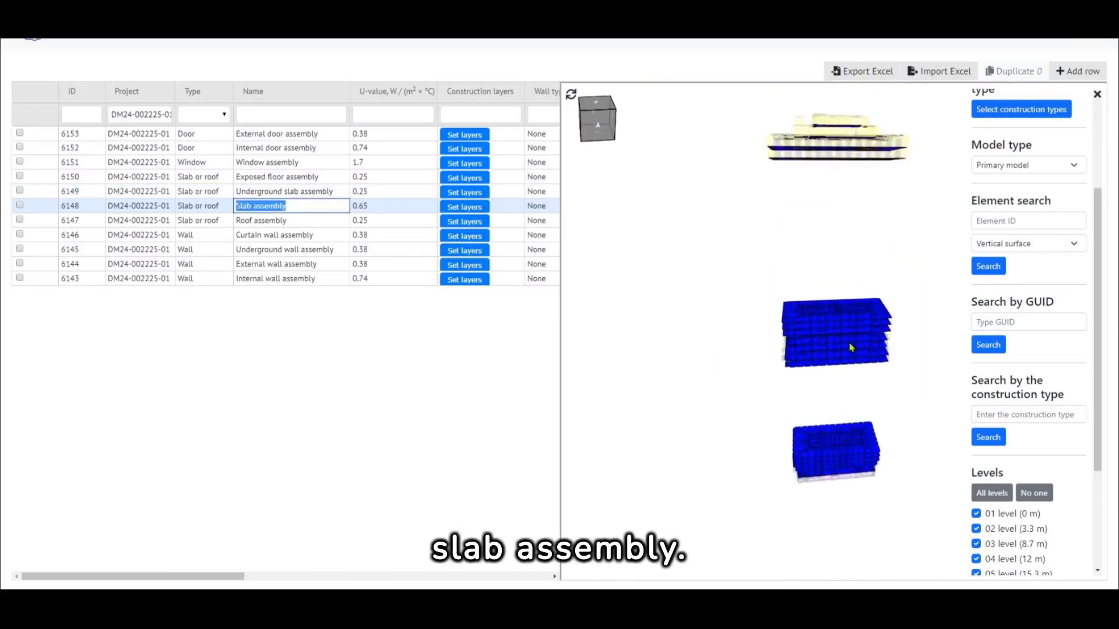
{"action": "left_click_drag", "start_coordinate": [846, 290], "coordinate": [915, 313]}
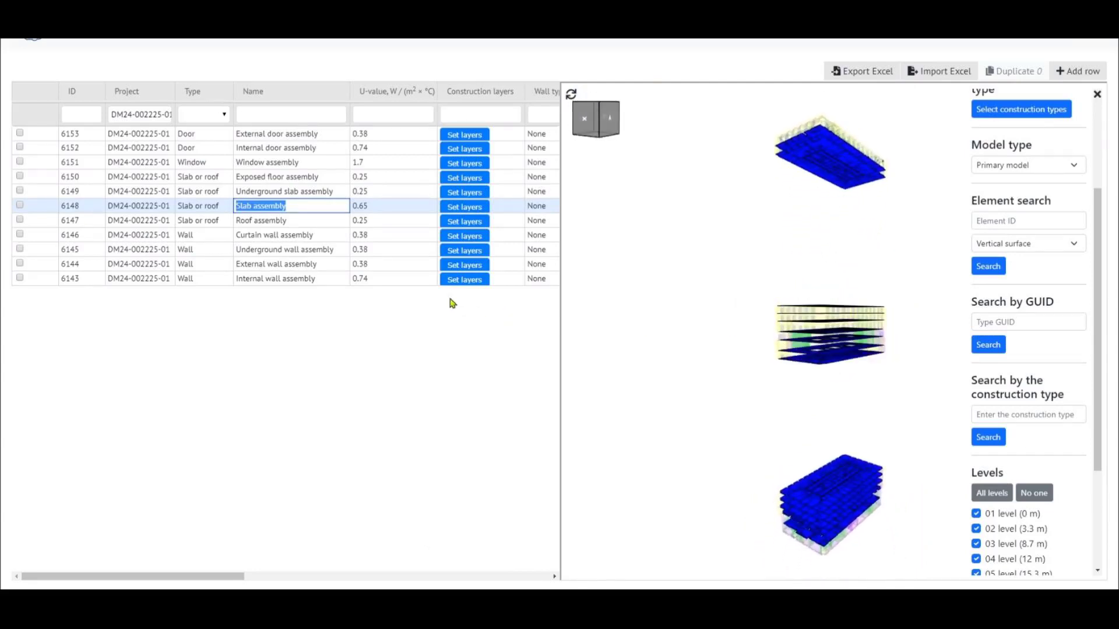
{"action": "left_click", "coordinate": [312, 221]}
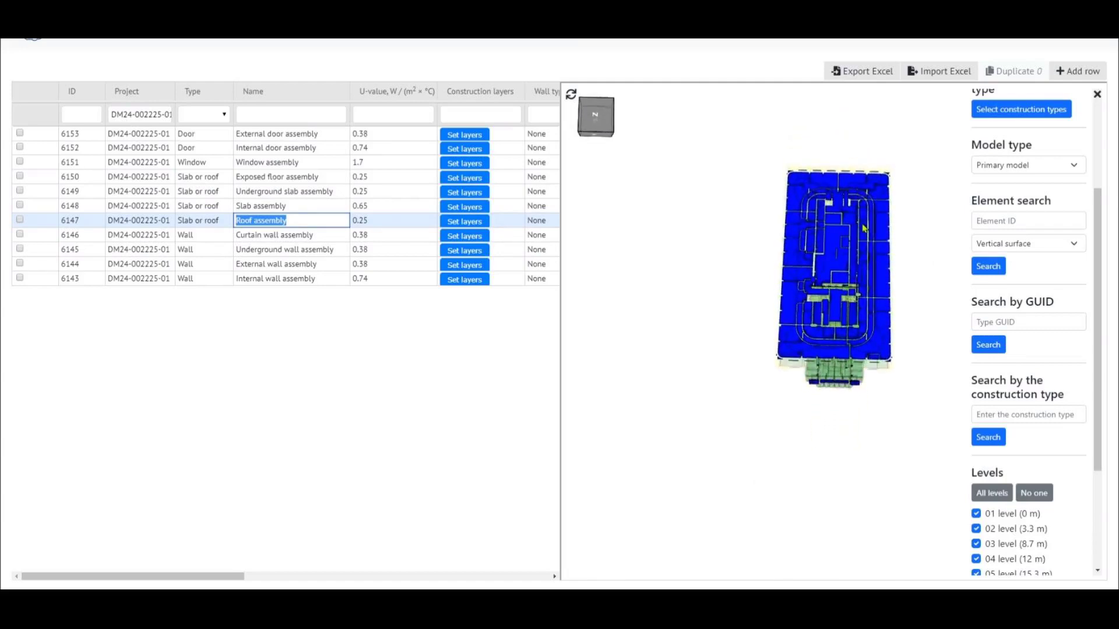
Step: Highlight the Curtain wall, External wall and Internal wall assembly elements one after another, examine them in the model, and close the model view
{"action": "left_click", "coordinate": [291, 235]}
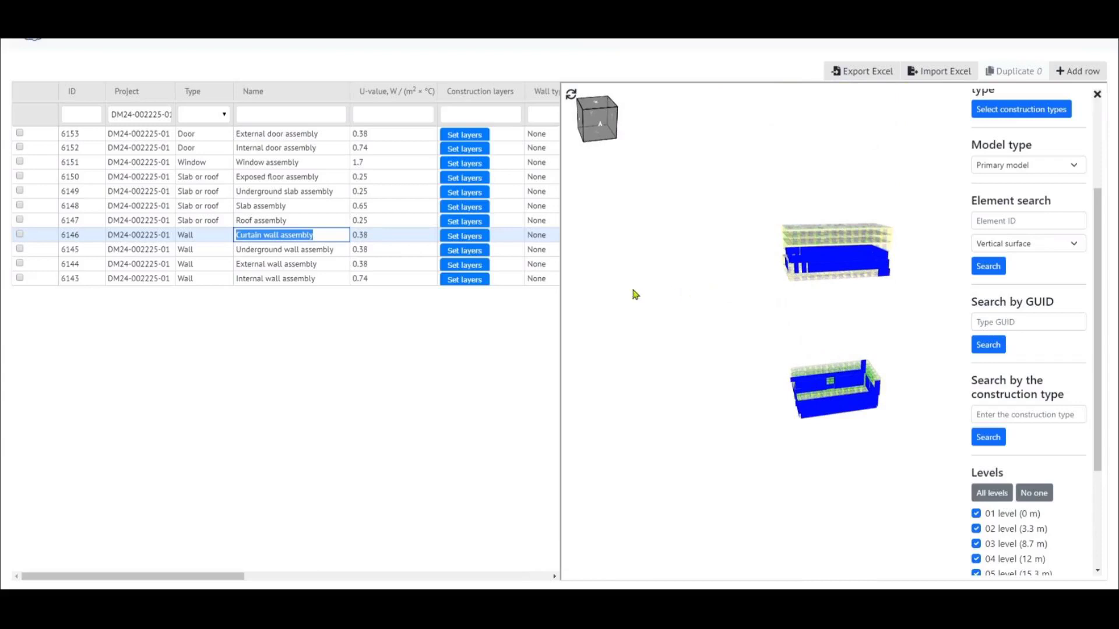
{"action": "left_click", "coordinate": [338, 267]}
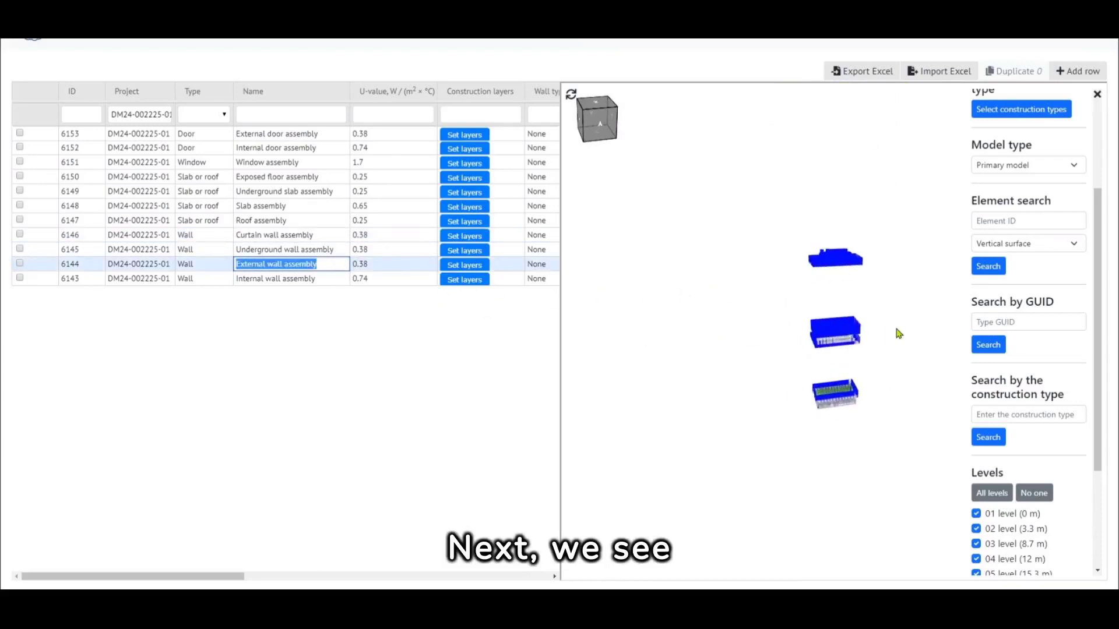
{"action": "left_click_drag", "start_coordinate": [896, 331], "coordinate": [877, 367]}
{"action": "left_click", "coordinate": [309, 279]}
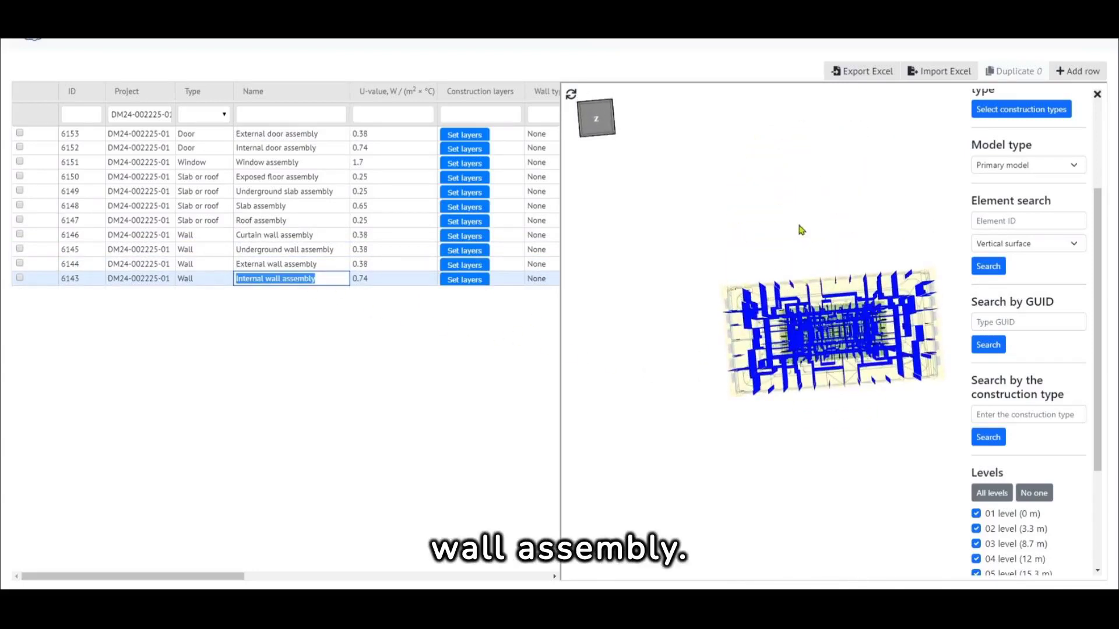
{"action": "left_click_drag", "start_coordinate": [799, 226], "coordinate": [883, 357]}
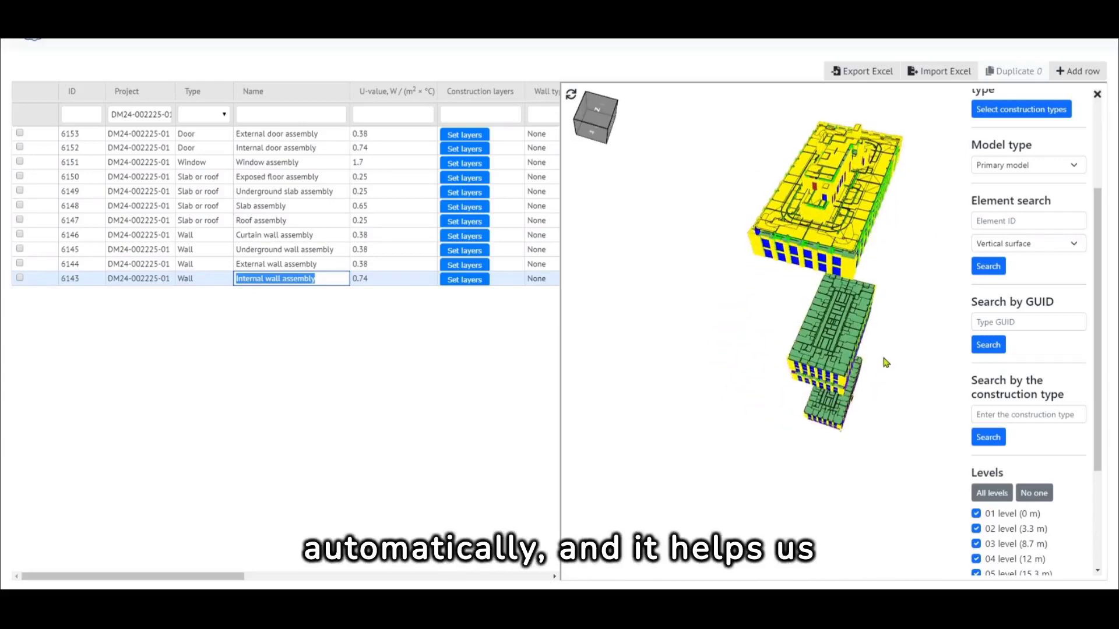
{"action": "left_click", "coordinate": [1097, 97]}
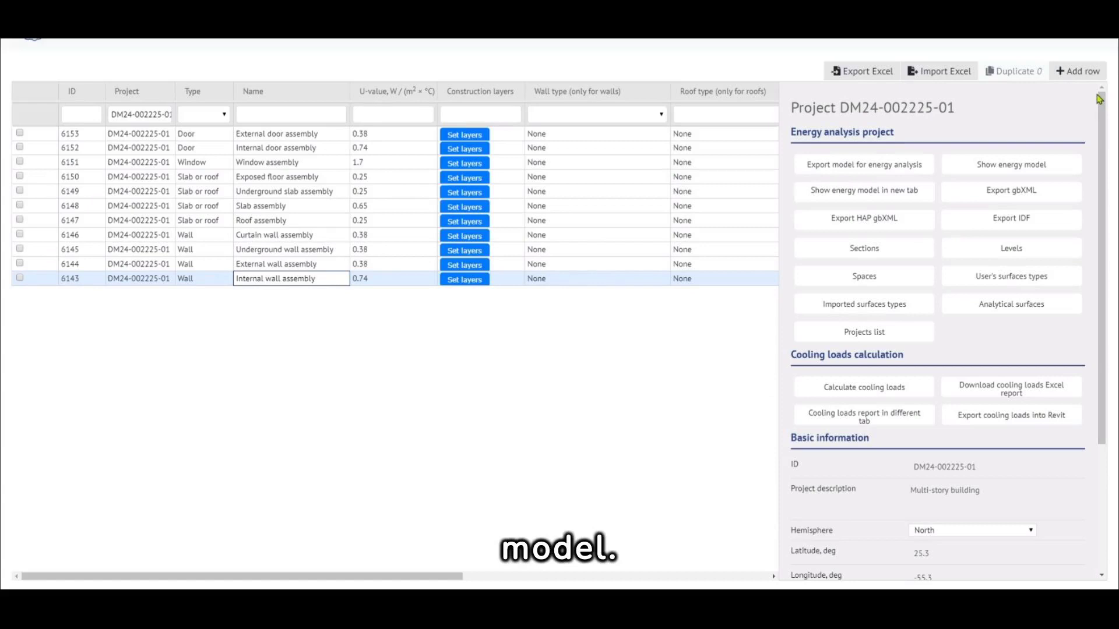
Step: Add a construction type named Window assembly 2 with a U-value of 0.5
{"action": "left_click", "coordinate": [1082, 71]}
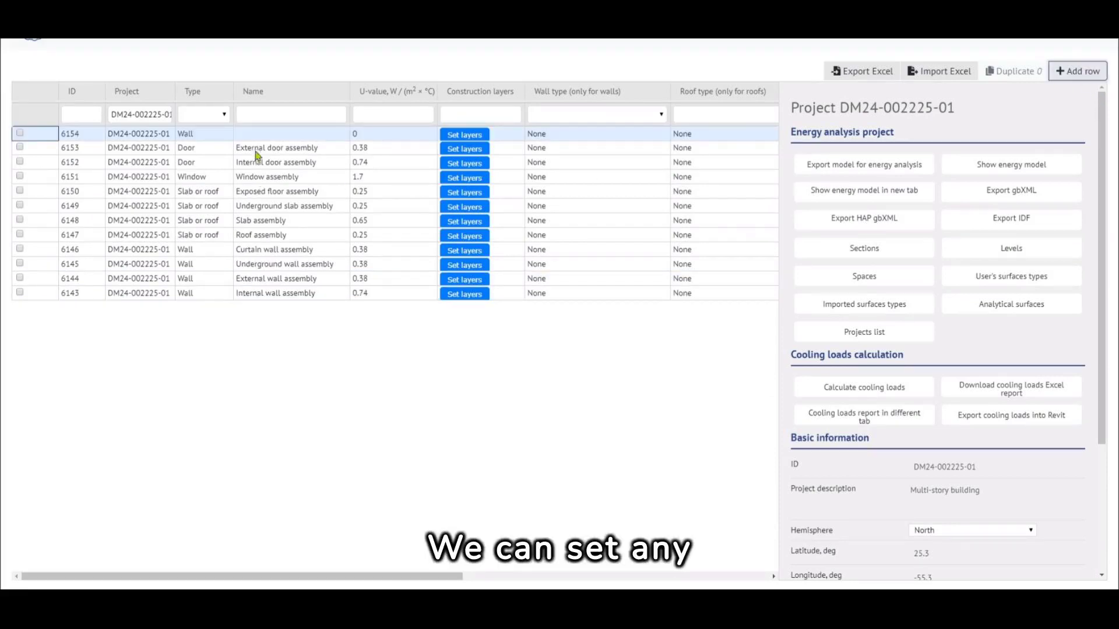
{"action": "double_click", "coordinate": [316, 177]}
{"action": "key", "text": "ctrl+c"}
{"action": "double_click", "coordinate": [315, 133]}
{"action": "key", "text": "ctrl+v"}
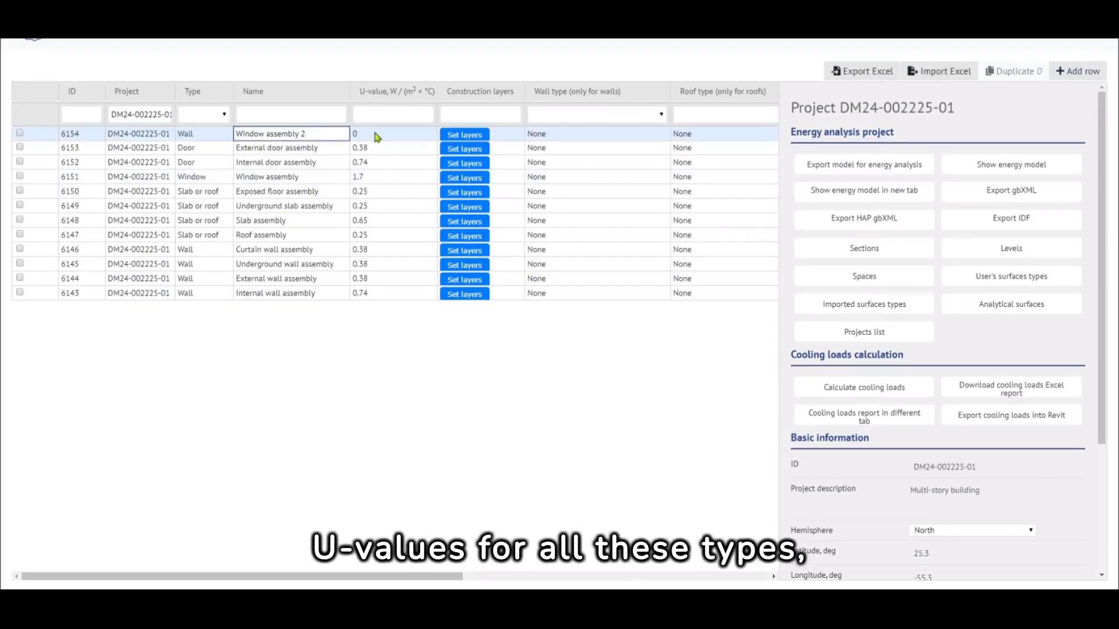
{"action": "key", "text": "Tab"}
{"action": "type", "text": "0.5"}
{"action": "key", "text": "Return"}
Step: Set the window type of Window assembly 2 to Sngl Glz Reflec, 1/4 in, SS on CLR 8%, SHGC(0)= 0.19
{"action": "left_click_drag", "start_coordinate": [456, 577], "coordinate": [638, 577]}
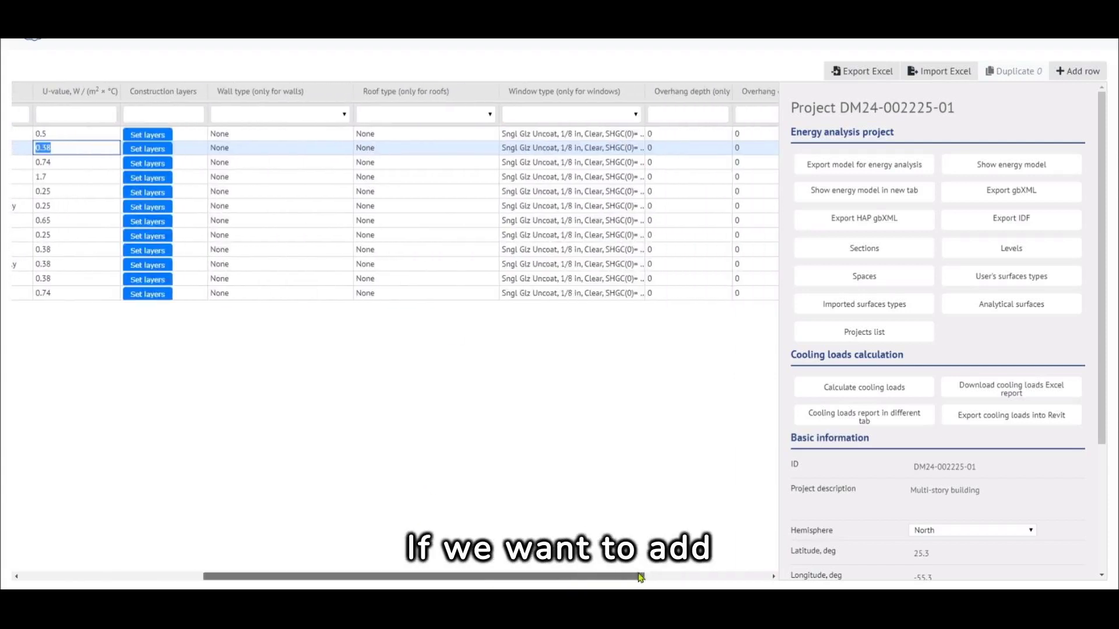
{"action": "left_click", "coordinate": [639, 134]}
{"action": "left_click", "coordinate": [640, 133]}
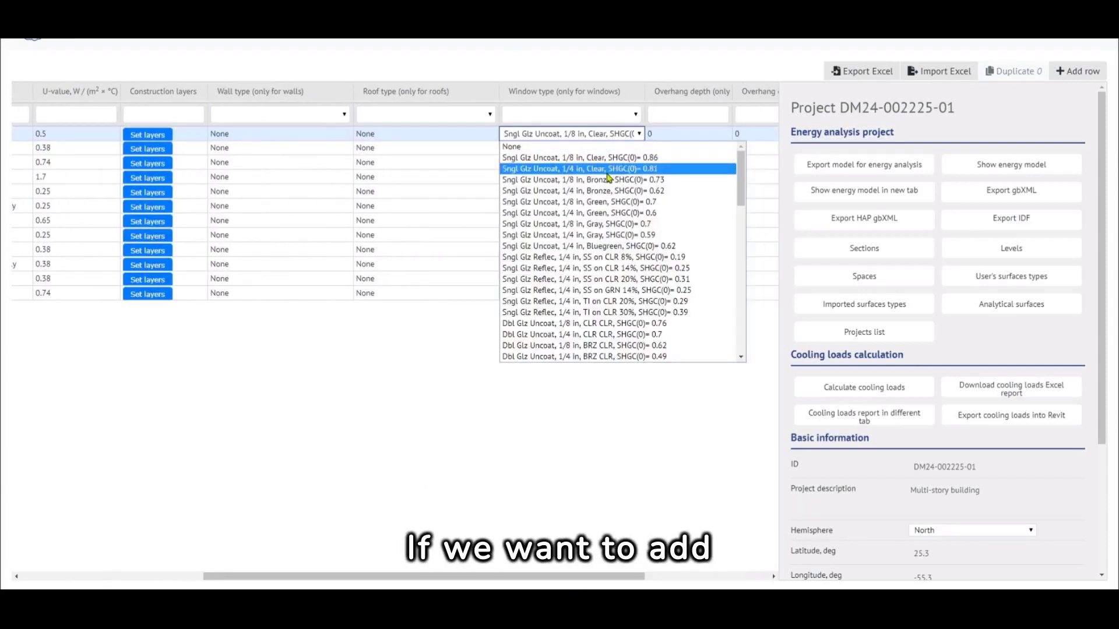
{"action": "left_click", "coordinate": [686, 259]}
{"action": "left_click_drag", "start_coordinate": [583, 577], "coordinate": [379, 571]}
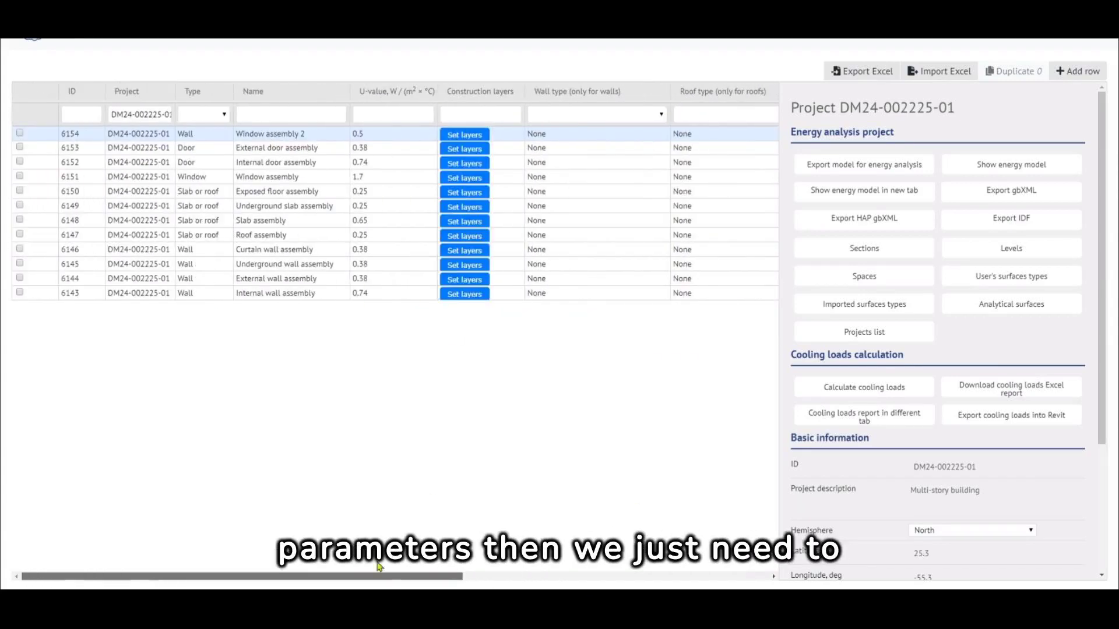
Step: Show the energy model, assign the Window assembly 2 construction type to the top row of windows on the middle block's end facade, and save
{"action": "left_click", "coordinate": [1019, 169]}
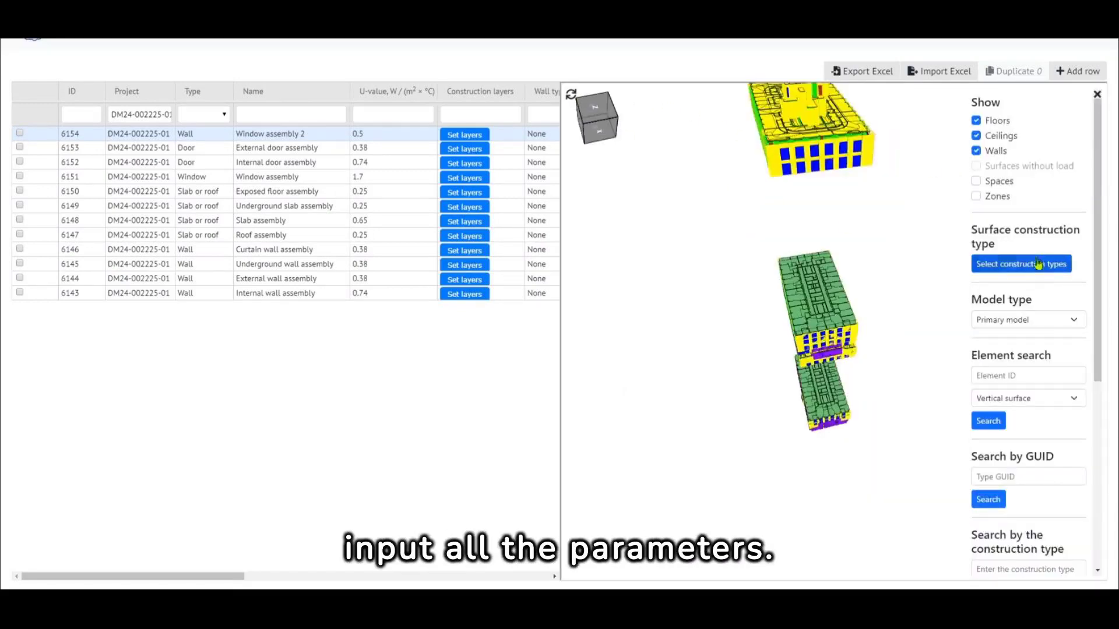
{"action": "left_click", "coordinate": [979, 263]}
{"action": "left_click", "coordinate": [637, 320]}
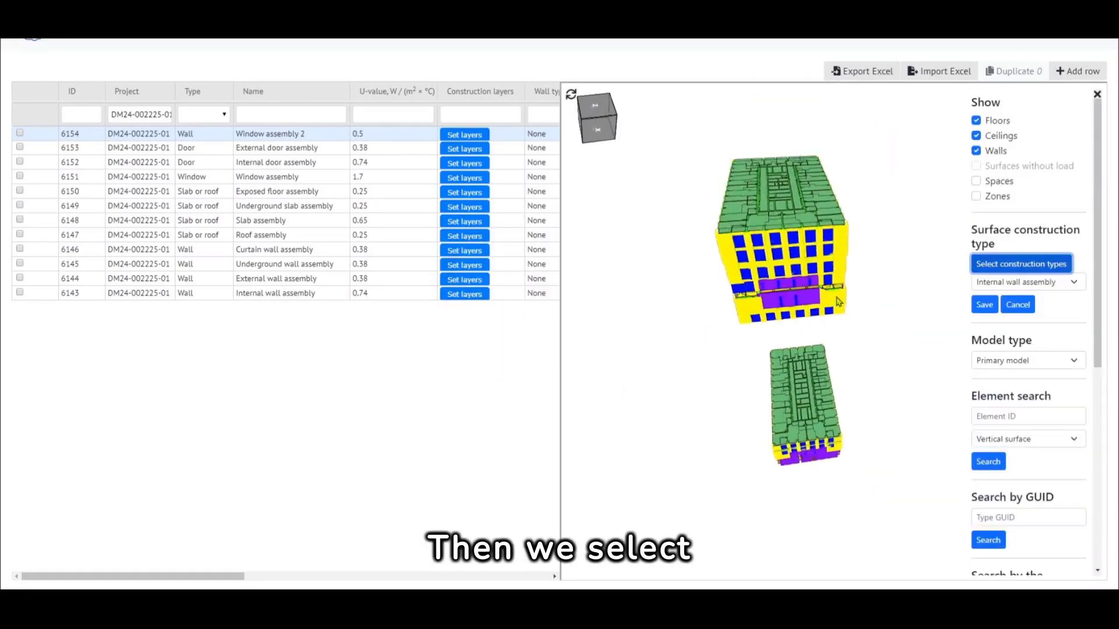
{"action": "left_click", "coordinate": [747, 208]}
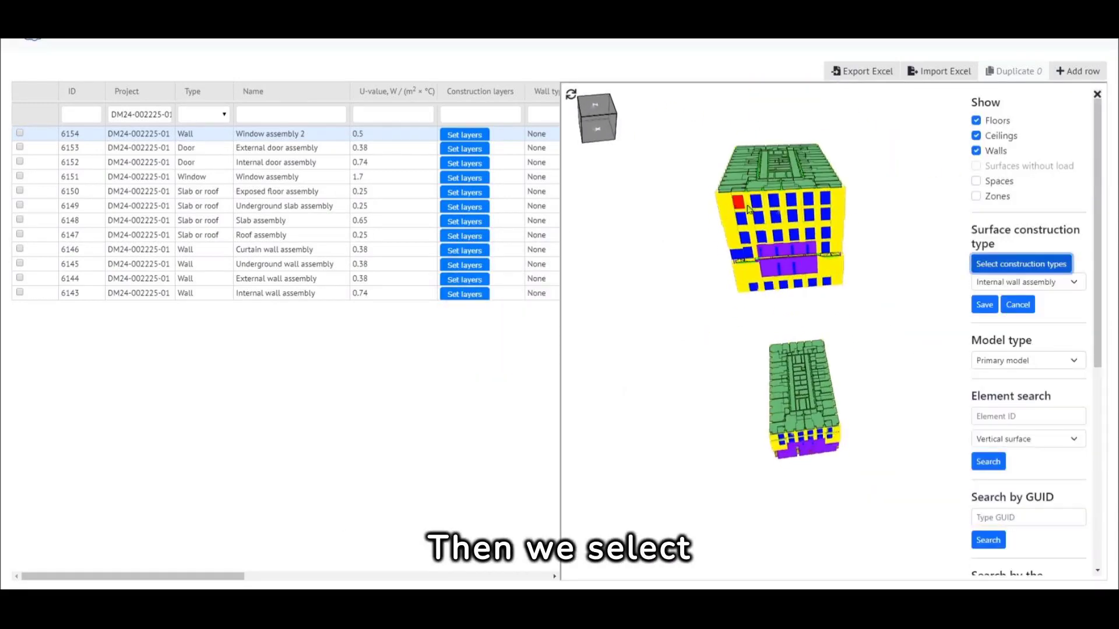
{"action": "left_click", "coordinate": [774, 204]}
{"action": "left_click", "coordinate": [791, 201]}
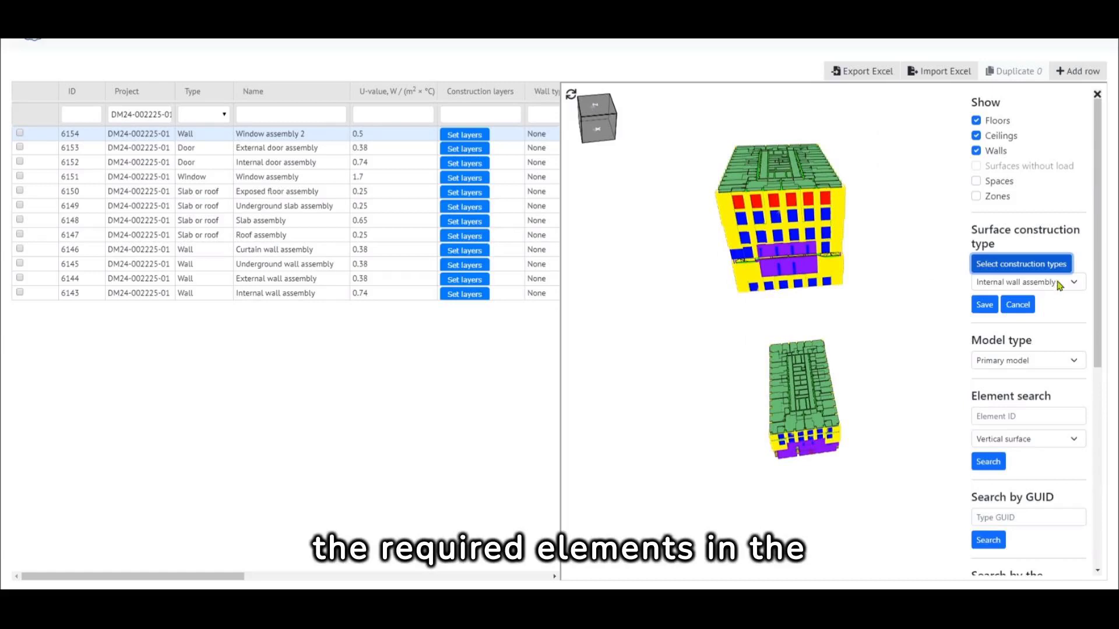
{"action": "left_click", "coordinate": [1059, 285]}
{"action": "left_click", "coordinate": [1026, 427]}
{"action": "left_click", "coordinate": [984, 305]}
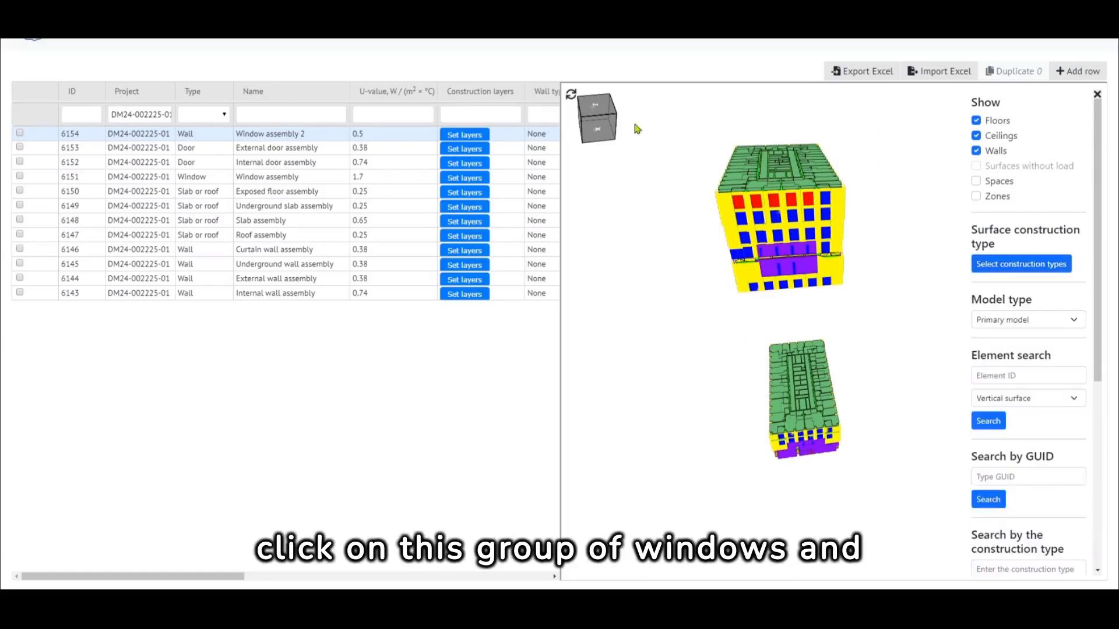
Step: Refresh the model, highlight the Window assembly 2 and Window assembly elements in turn to compare them, and close the model view
{"action": "left_click", "coordinate": [570, 98]}
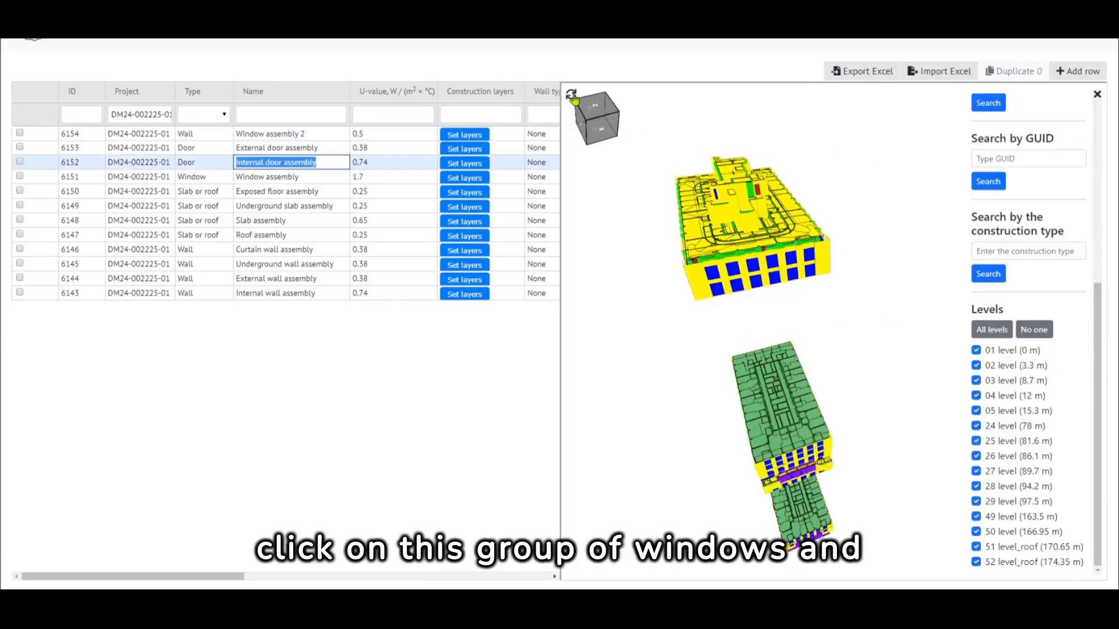
{"action": "left_click", "coordinate": [326, 135]}
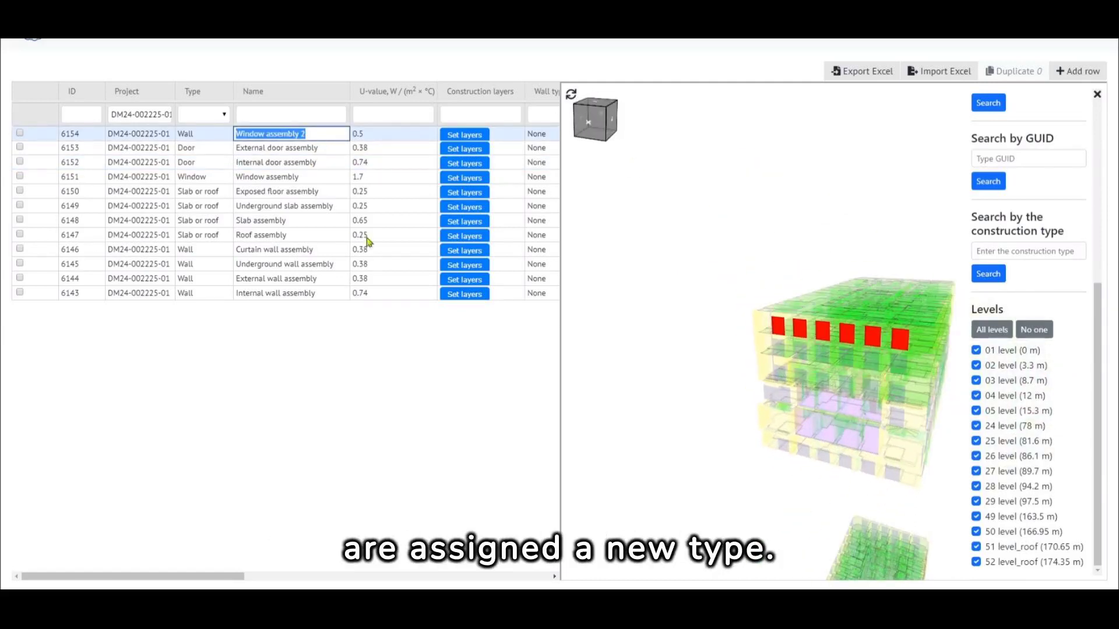
{"action": "left_click", "coordinate": [327, 178]}
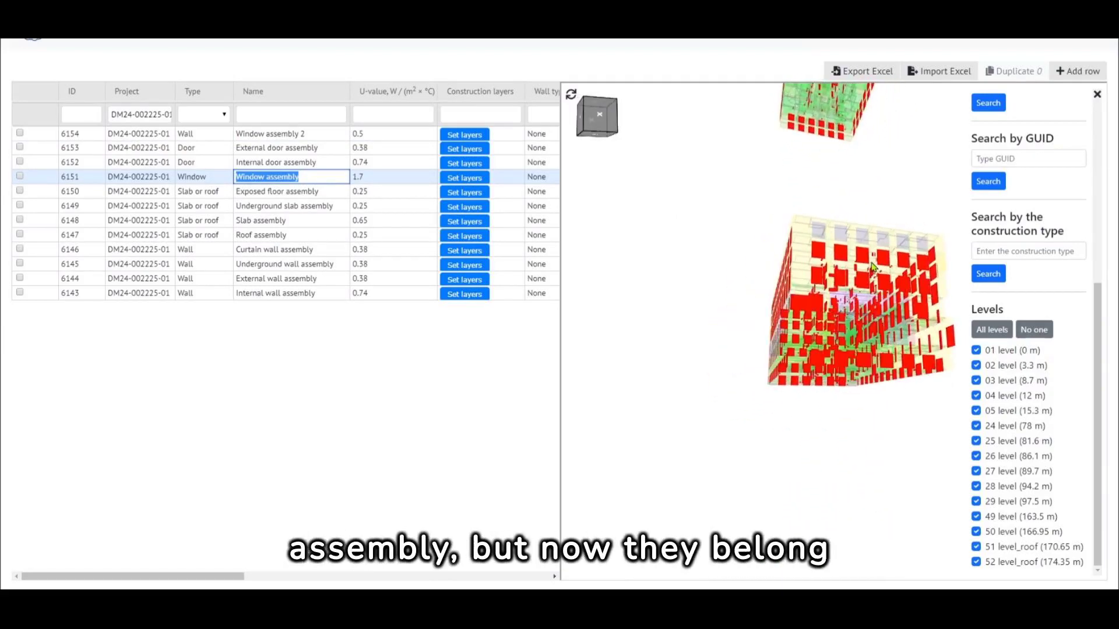
{"action": "left_click_drag", "start_coordinate": [670, 320], "coordinate": [685, 392]}
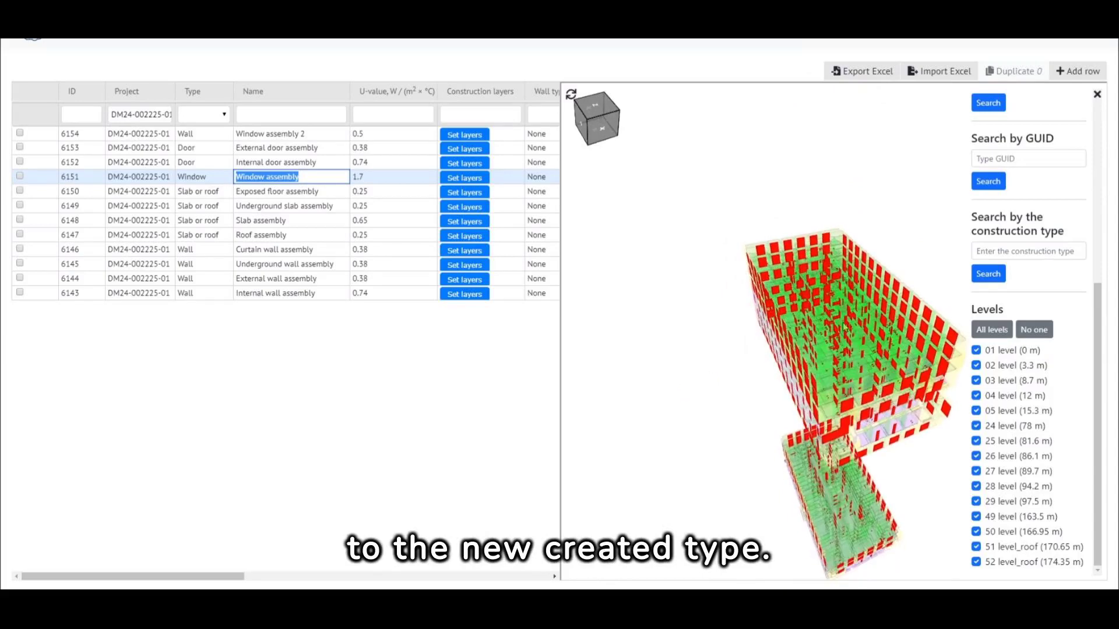
{"action": "left_click", "coordinate": [1098, 97]}
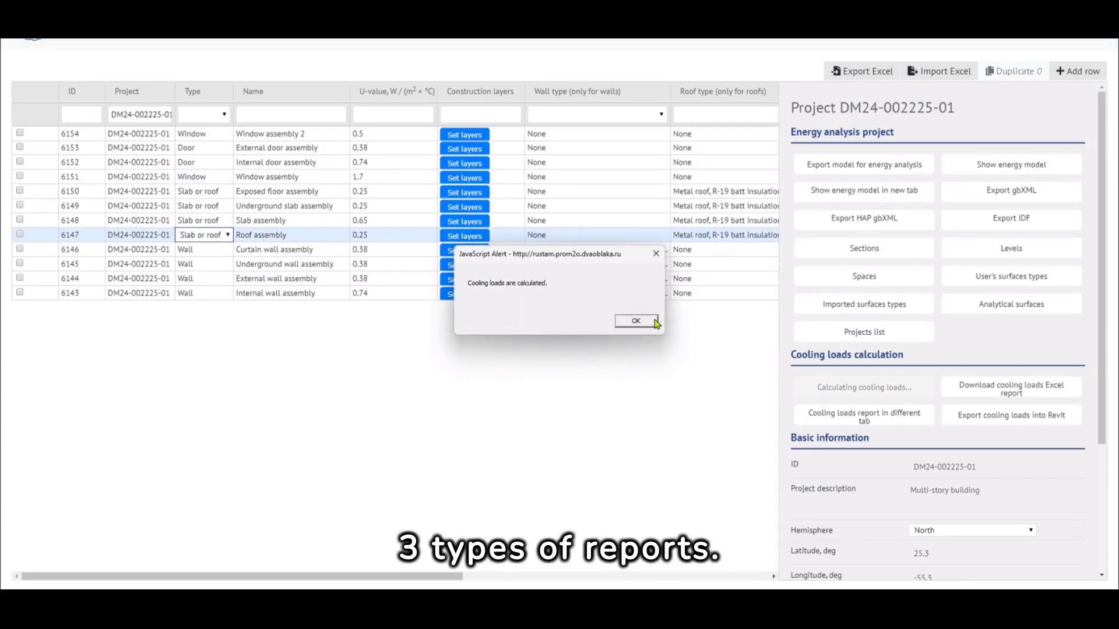
Step: Calculate the cooling loads and show the Cooling loads through surfaces report model in a new tab
{"action": "left_click", "coordinate": [655, 323]}
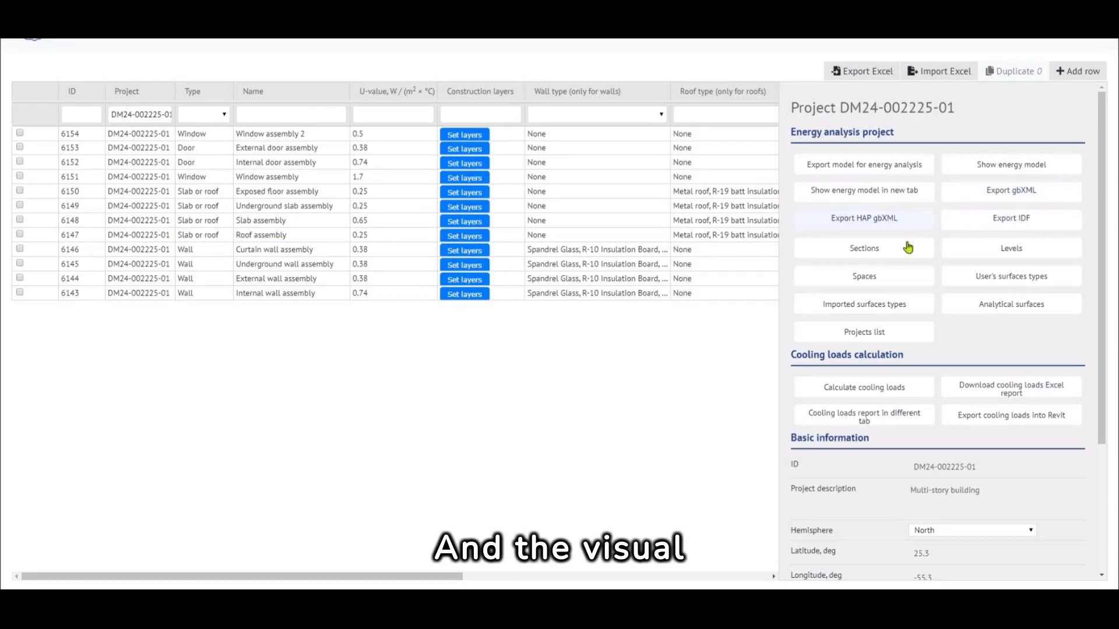
{"action": "left_click", "coordinate": [875, 196]}
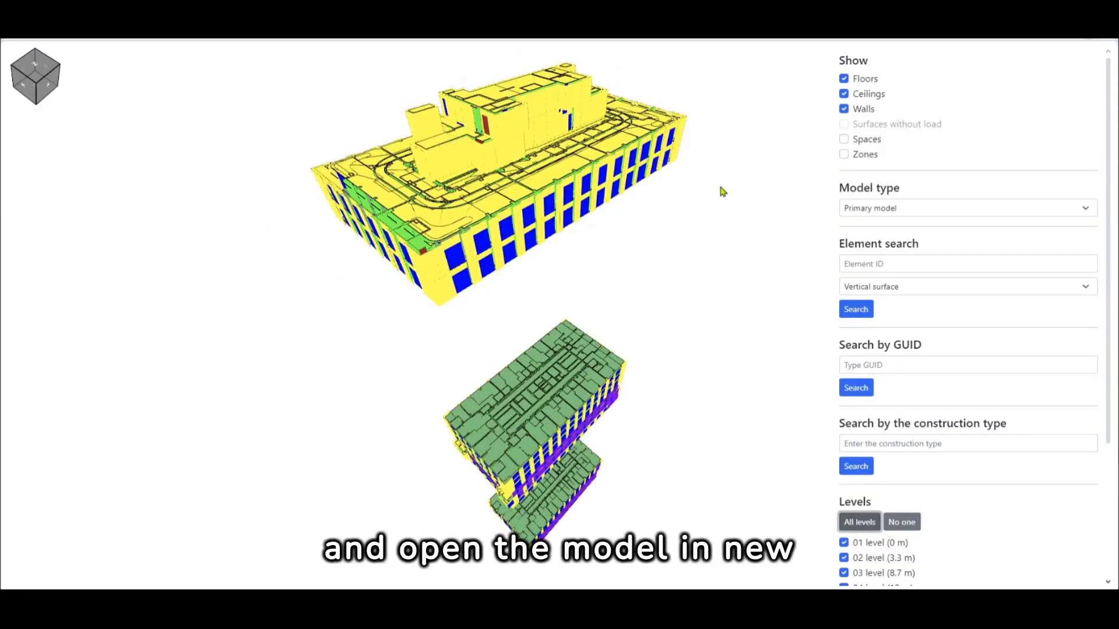
{"action": "left_click", "coordinate": [893, 211]}
{"action": "left_click", "coordinate": [887, 235]}
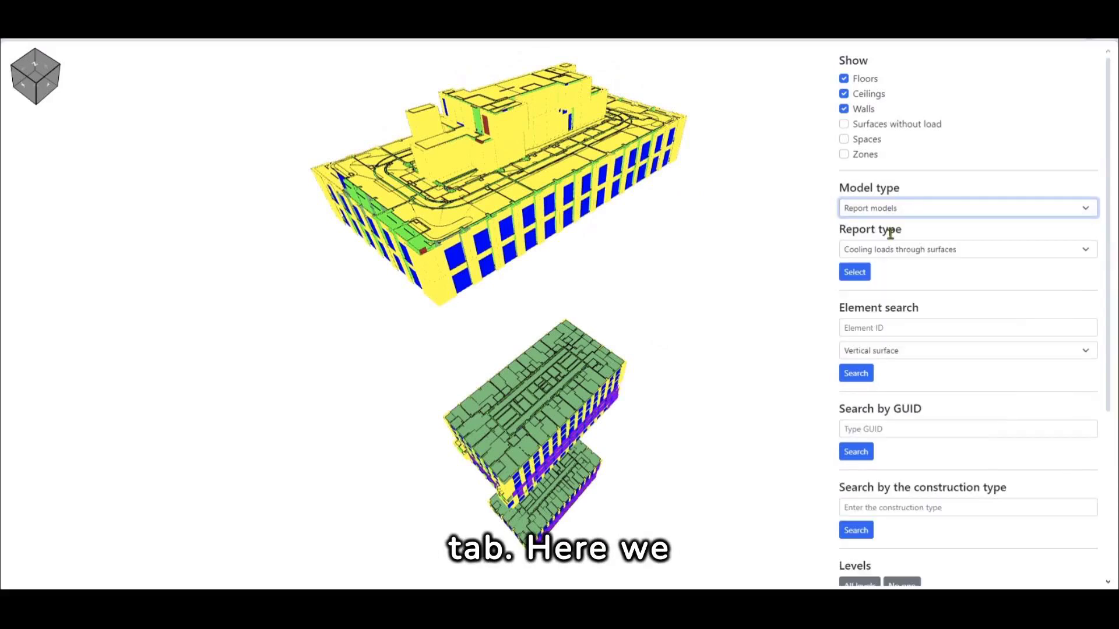
{"action": "left_click", "coordinate": [860, 274]}
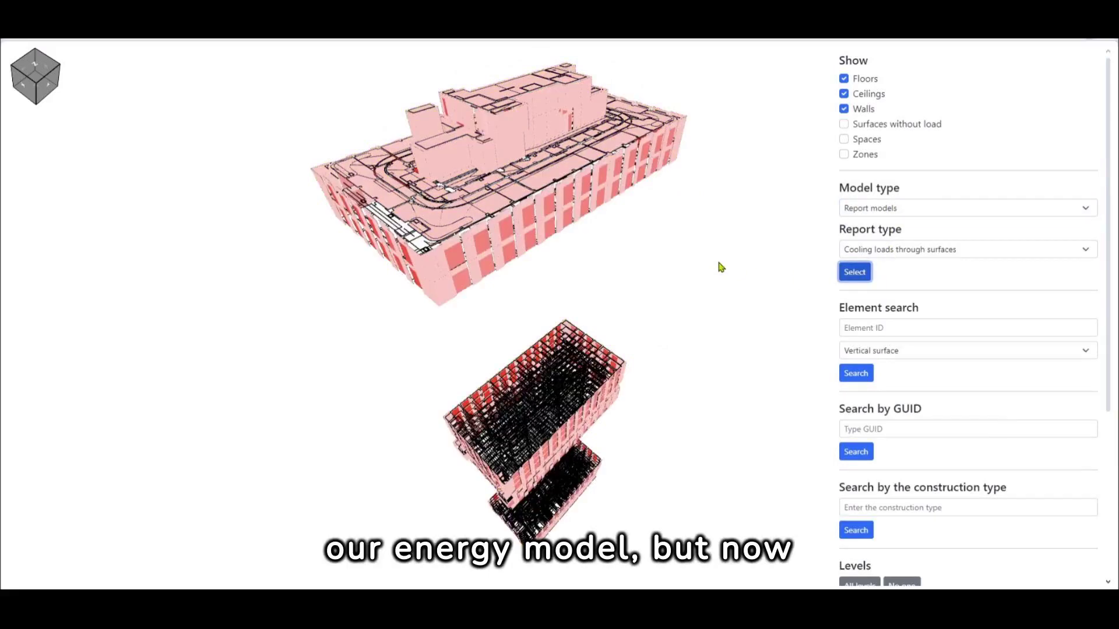
Step: Examine the cooling loads report model from several sides and check the data of a vertical surface near the building corner
{"action": "left_click_drag", "start_coordinate": [467, 320], "coordinate": [587, 163]}
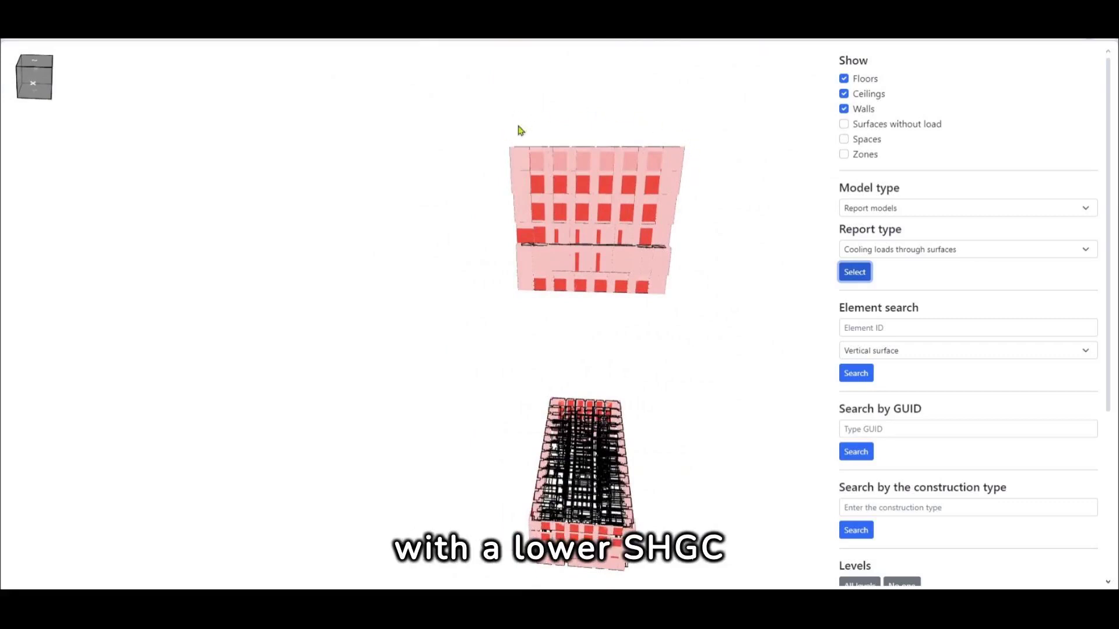
{"action": "left_click_drag", "start_coordinate": [677, 180], "coordinate": [470, 293]}
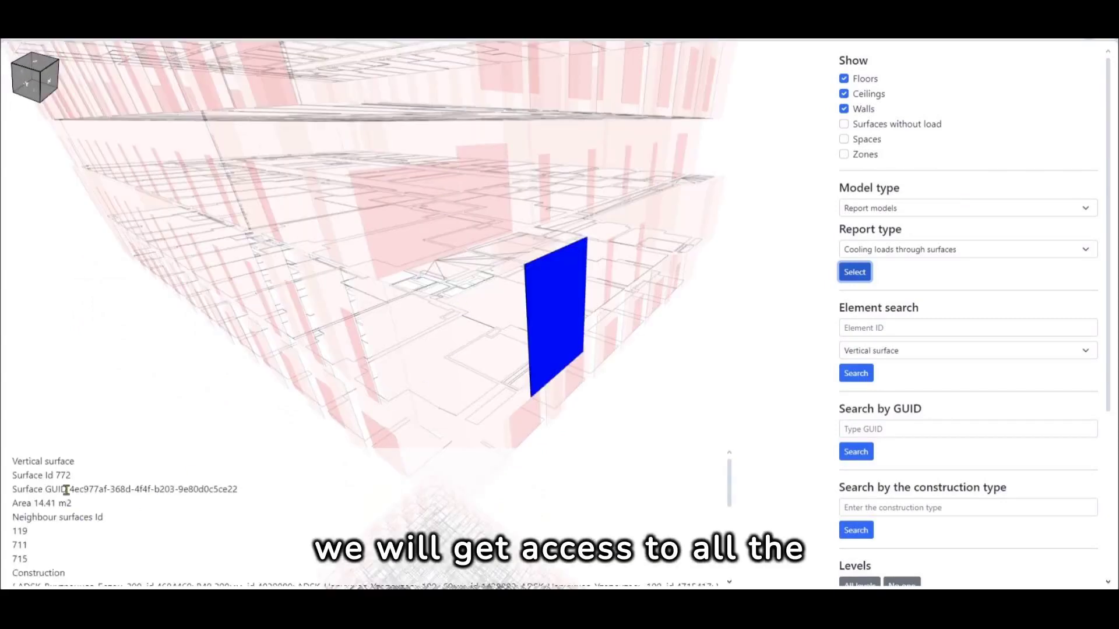
{"action": "scroll", "coordinate": [66, 491], "scroll_direction": "down", "scroll_amount": 3}
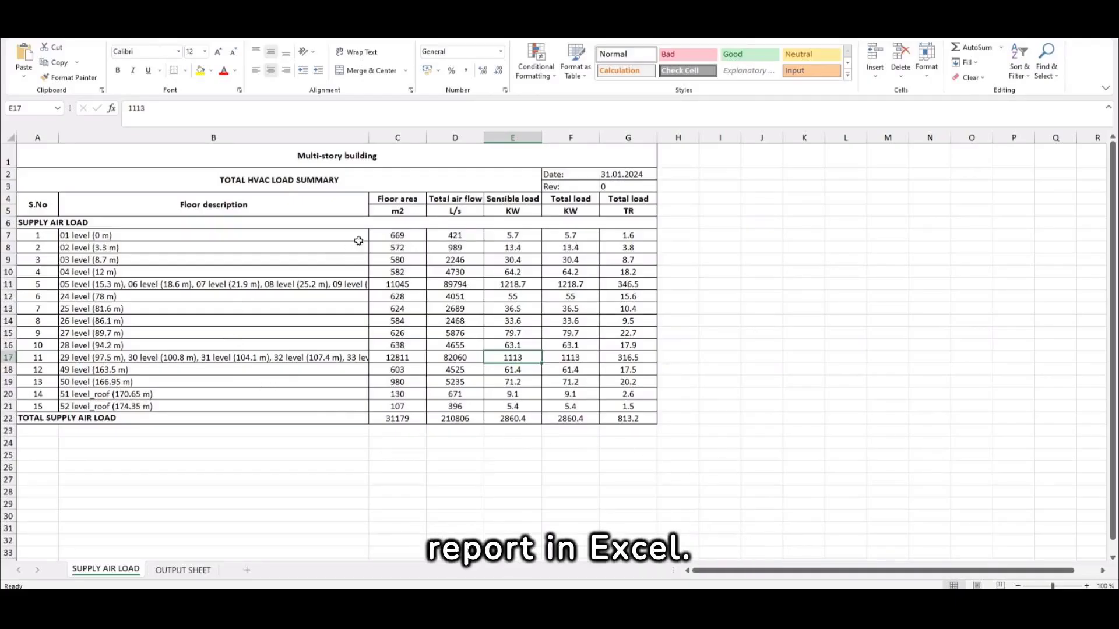
Step: In the Excel cooling loads report, examine the per-floor totals on SUPPLY AIR LOAD and the per-space results on OUTPUT SHEET
{"action": "left_click_drag", "start_coordinate": [381, 198], "coordinate": [611, 415]}
{"action": "left_click", "coordinate": [618, 399]}
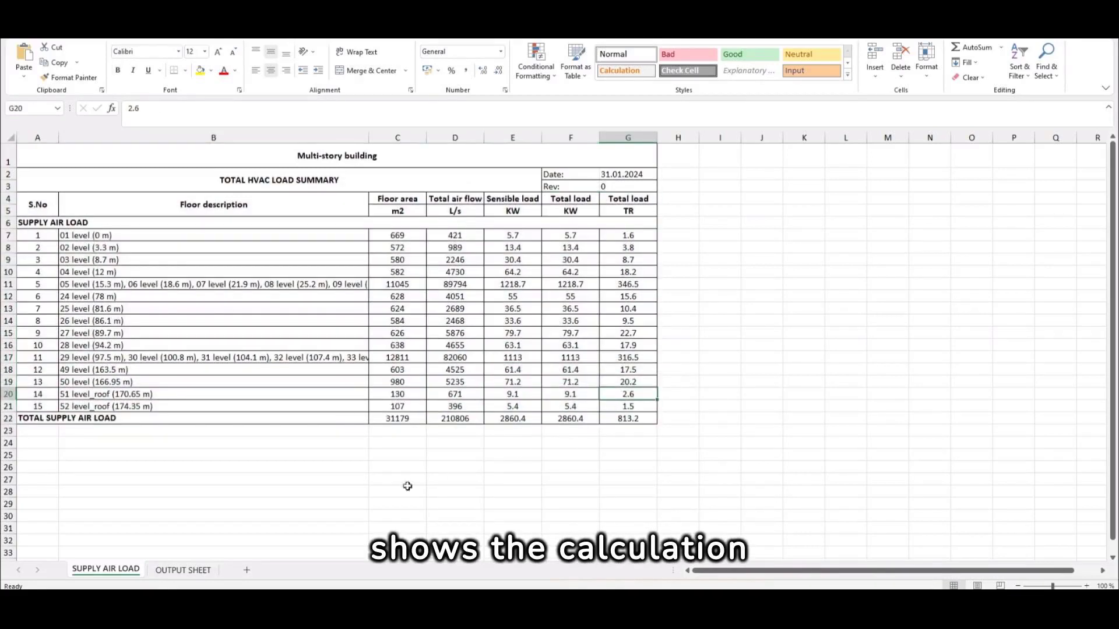
{"action": "left_click", "coordinate": [184, 570]}
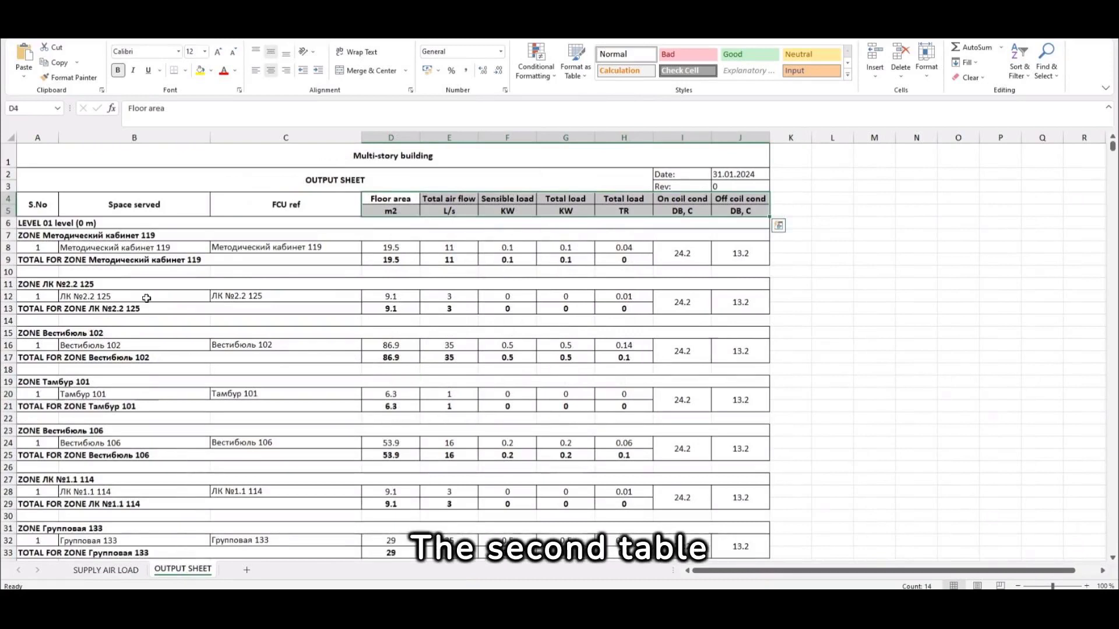
{"action": "left_click_drag", "start_coordinate": [406, 197], "coordinate": [644, 202]}
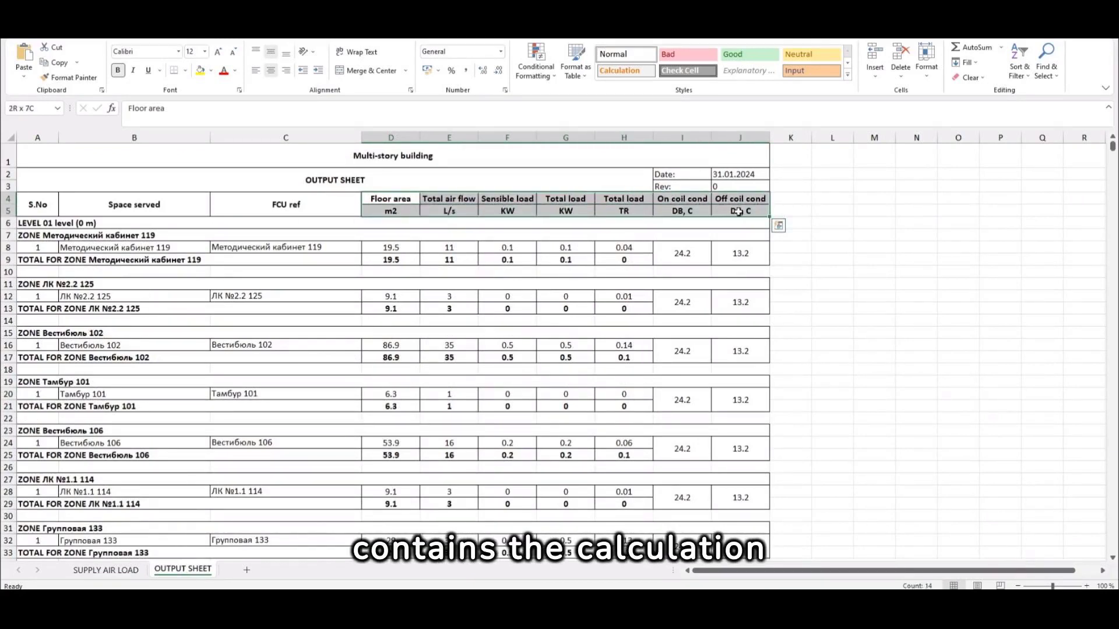
{"action": "left_click_drag", "start_coordinate": [167, 249], "coordinate": [563, 583]}
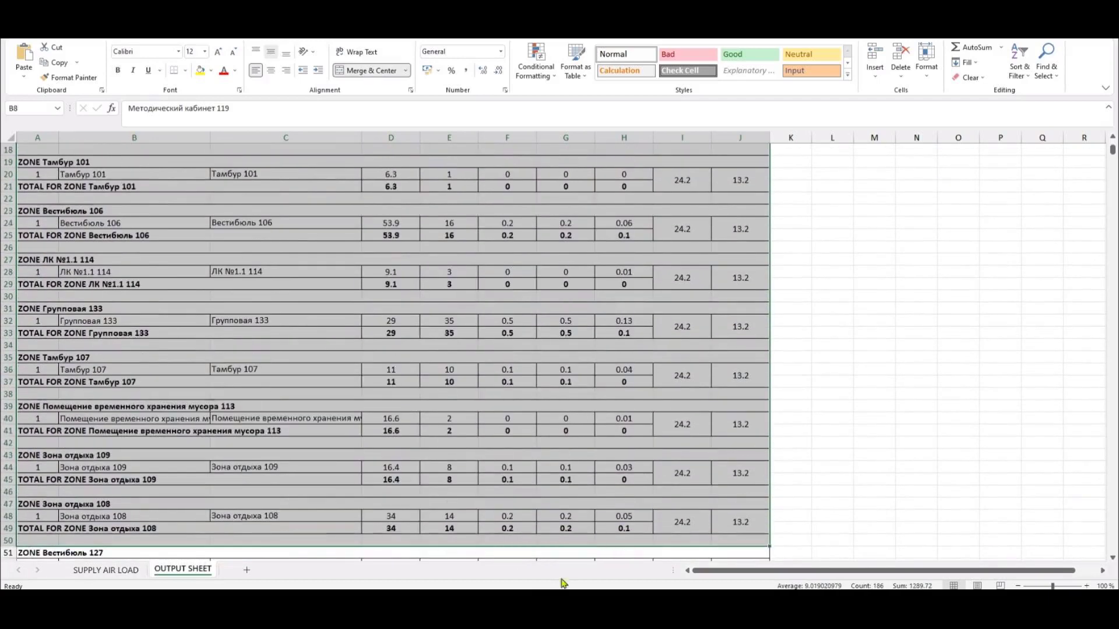
{"action": "left_click", "coordinate": [557, 299]}
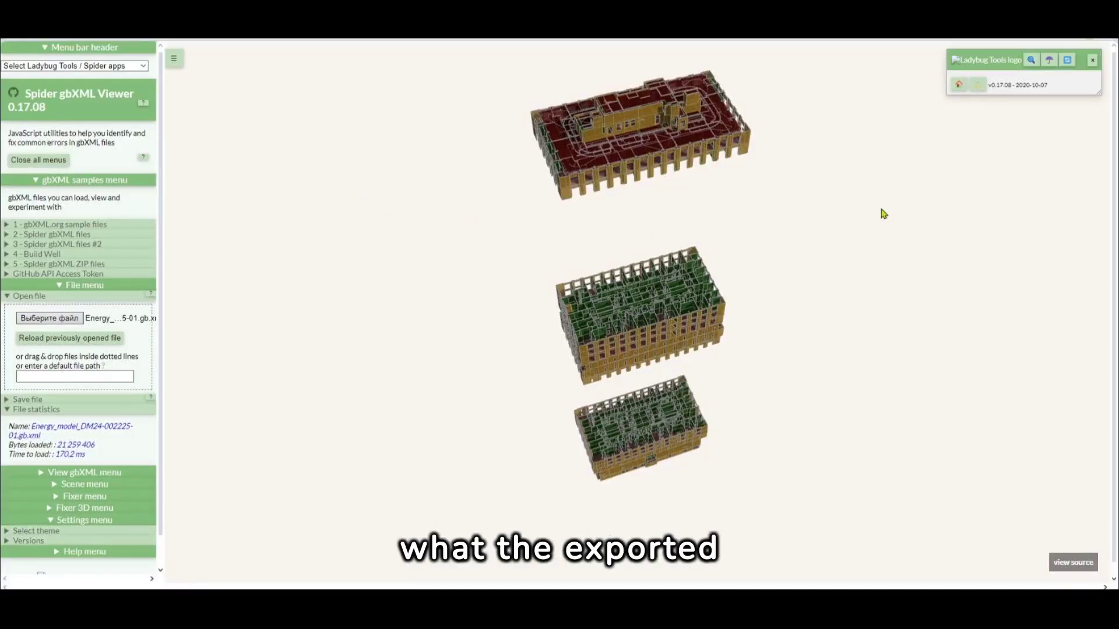
Step: In Spider gbXML Viewer, examine the exported energy model from several sides and check the attributes of a roof surface
{"action": "left_click_drag", "start_coordinate": [676, 248], "coordinate": [876, 217]}
{"action": "right_click_drag", "start_coordinate": [726, 234], "coordinate": [670, 429]}
{"action": "right_click_drag", "start_coordinate": [554, 189], "coordinate": [580, 216]}
{"action": "left_click_drag", "start_coordinate": [581, 220], "coordinate": [679, 268]}
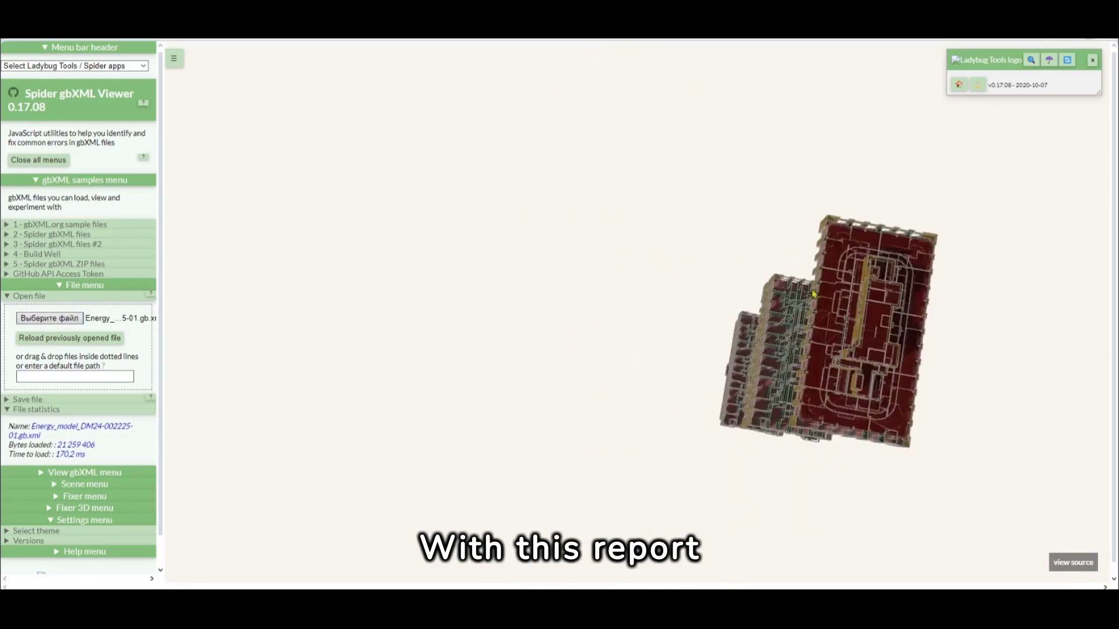
{"action": "left_click", "coordinate": [710, 168]}
{"action": "left_click_drag", "start_coordinate": [710, 167], "coordinate": [709, 175]}
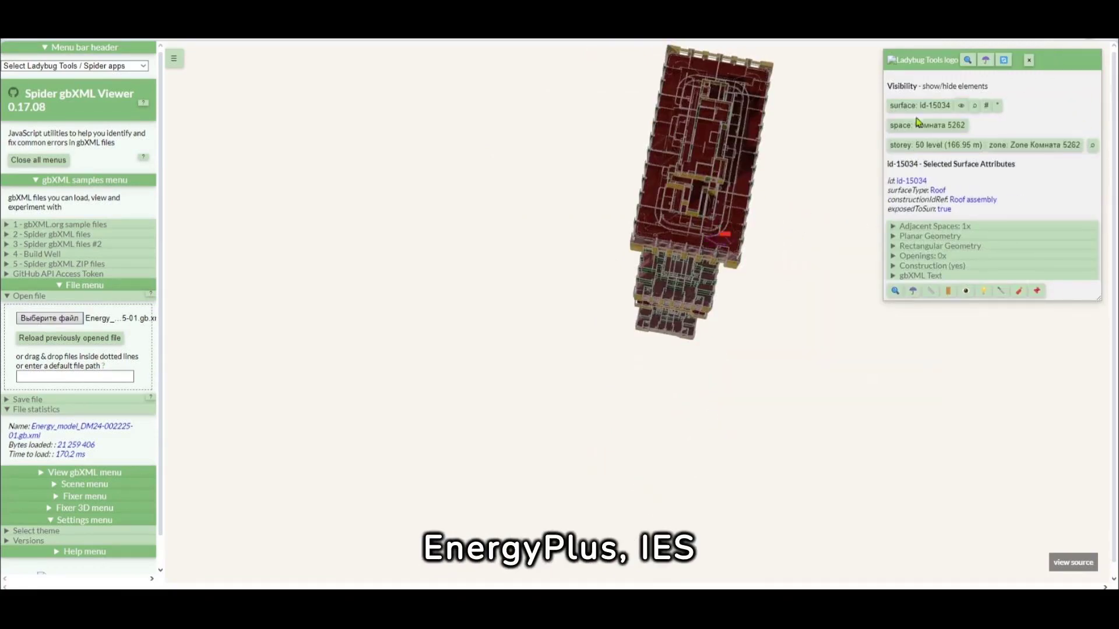
{"action": "left_click", "coordinate": [811, 295]}
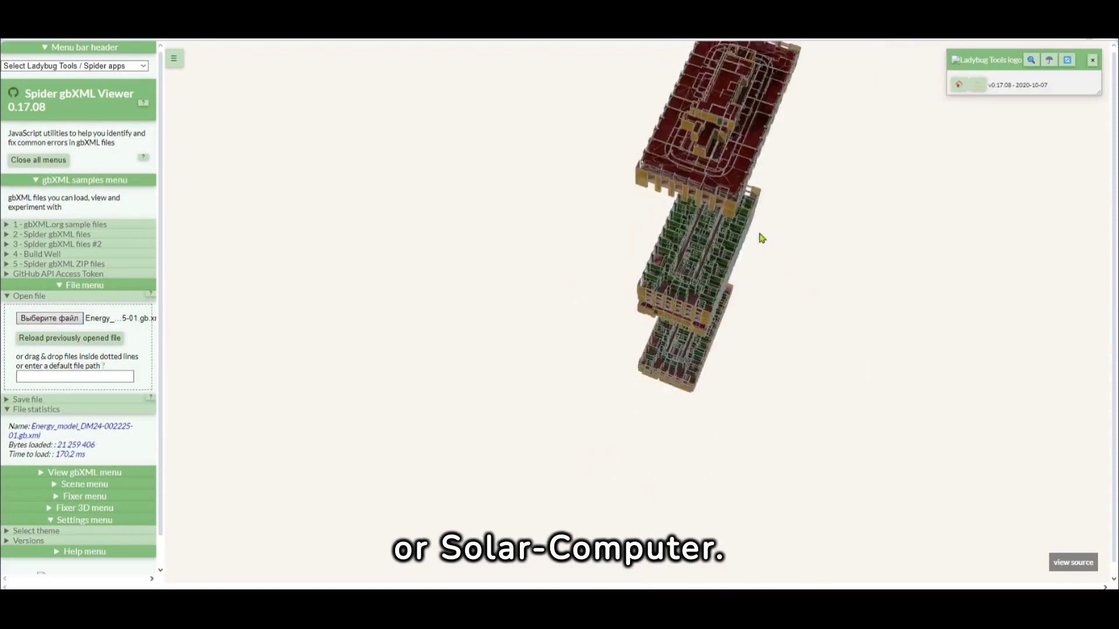